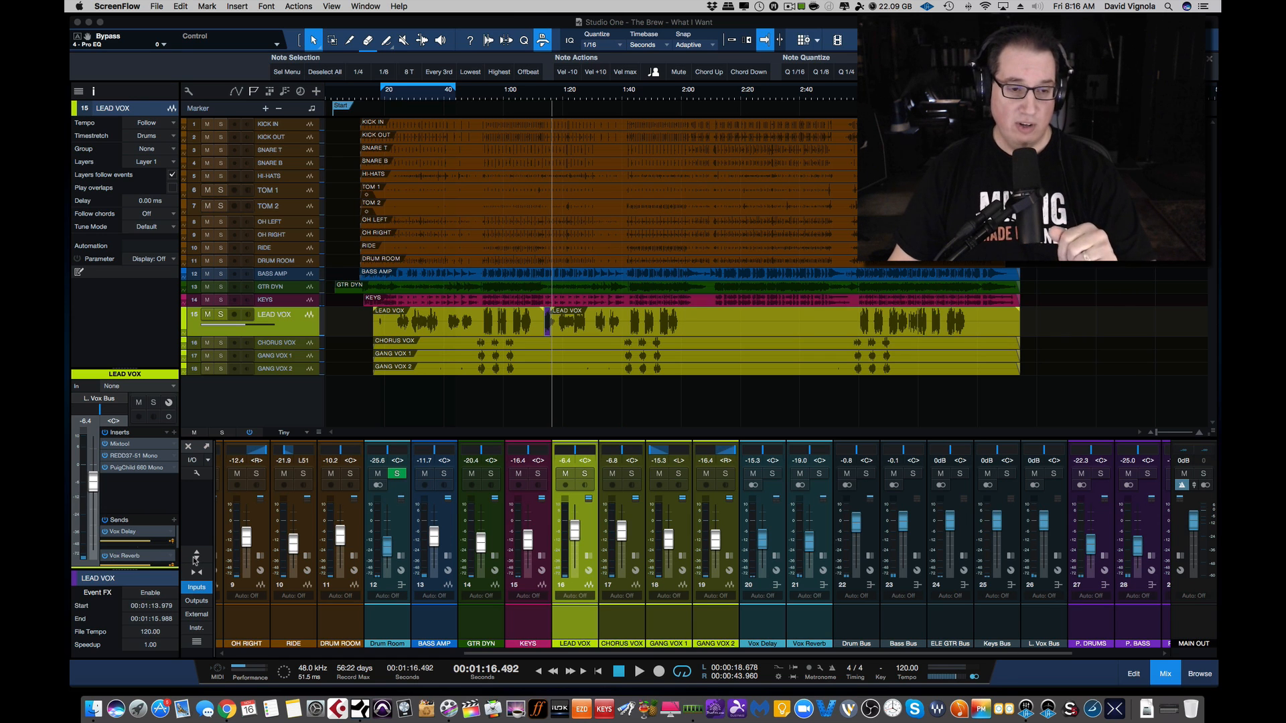
Step: Expand the mixer to show the channels' inserts and sends, and solo the Drum Bus
click(196, 558)
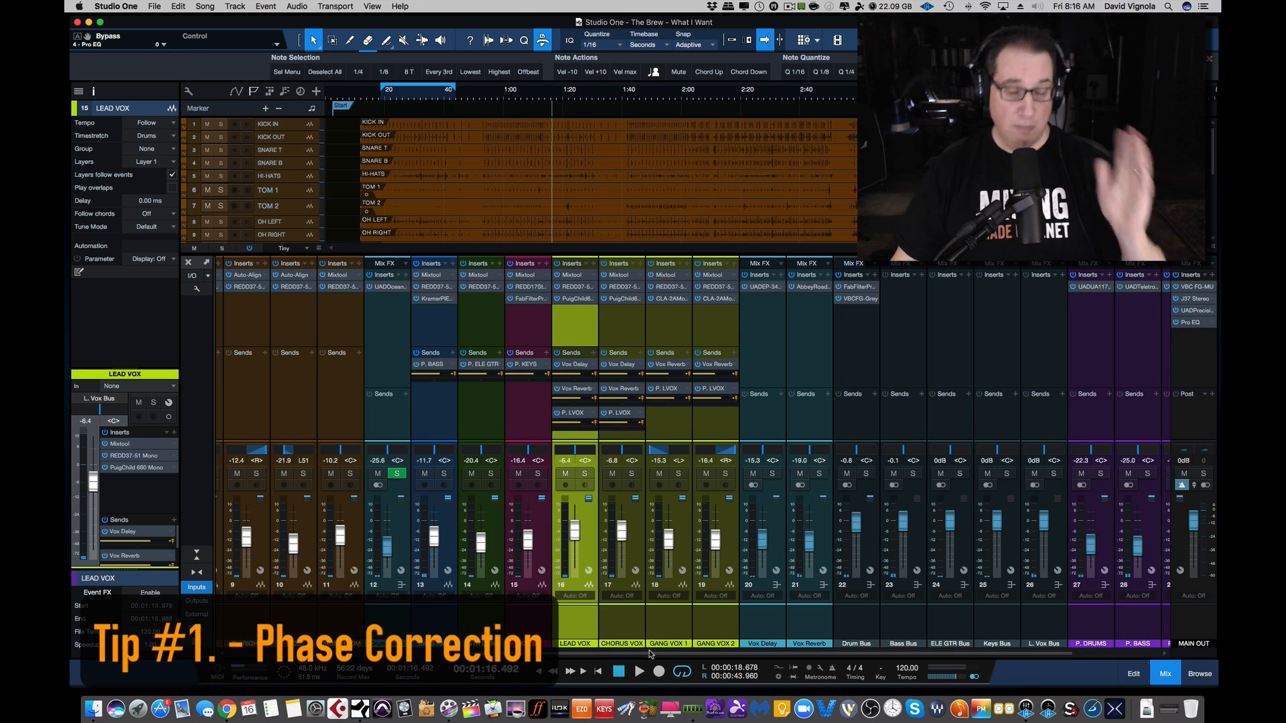
drag(650, 652, 208, 630)
scroll(536, 628, right, 8)
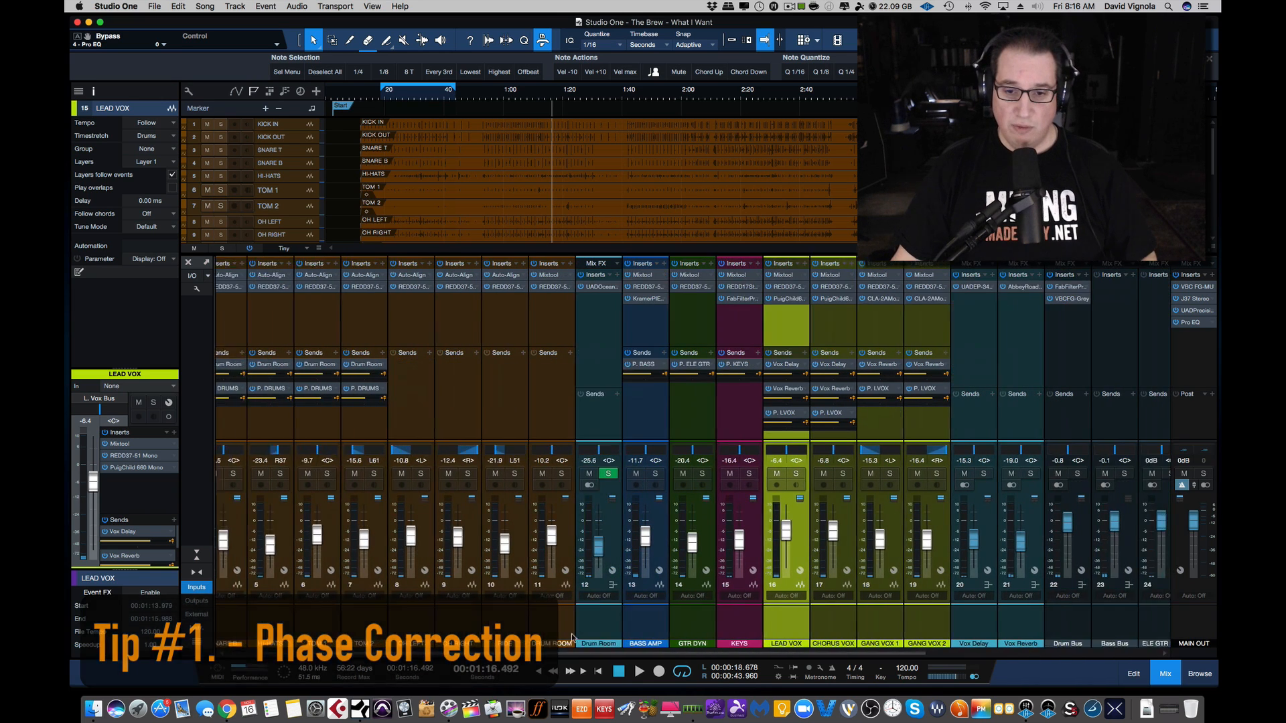
click(831, 625)
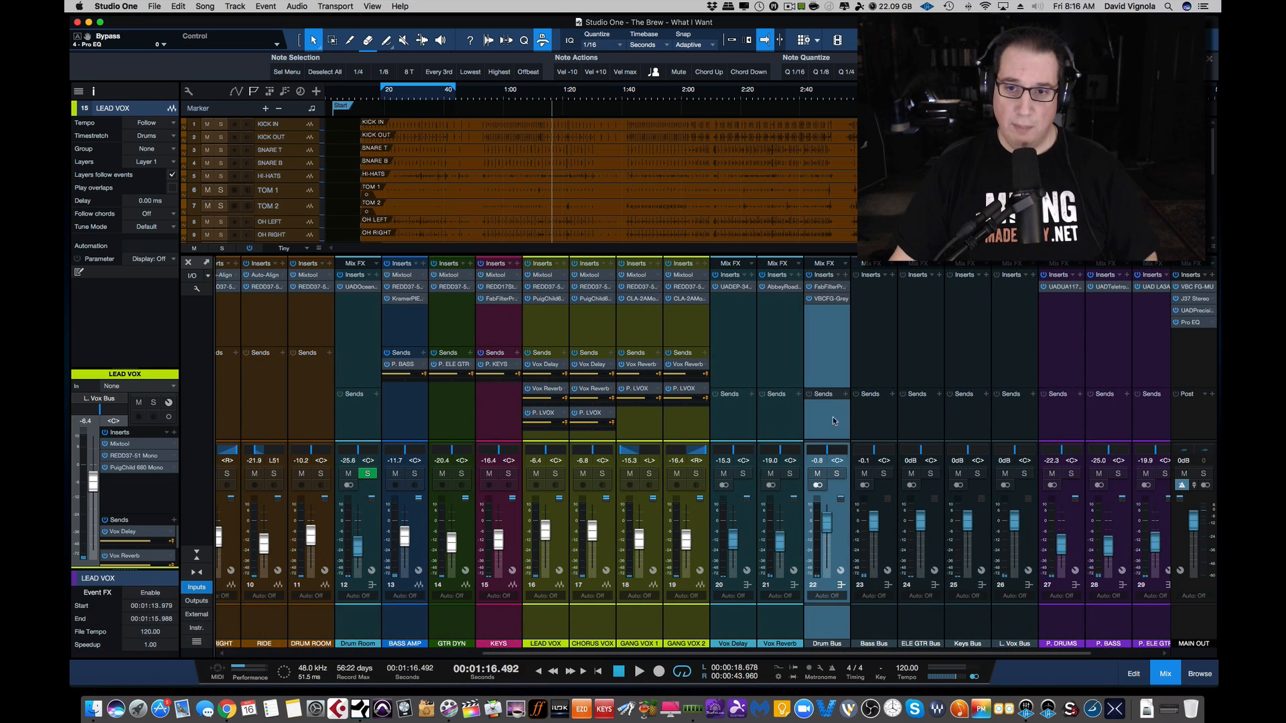
click(835, 474)
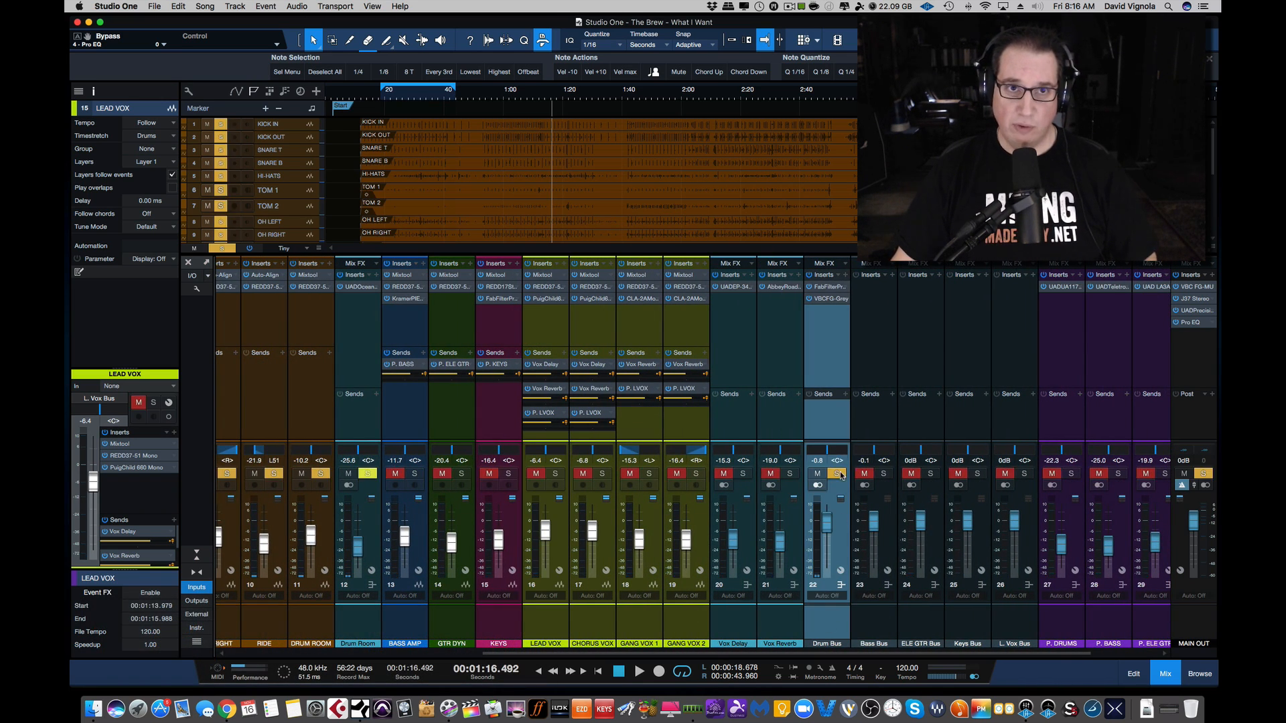
Step: Play the soloed drums from about the 20-second mark while viewing the individual drum channels, and stop playback
click(391, 98)
key(space)
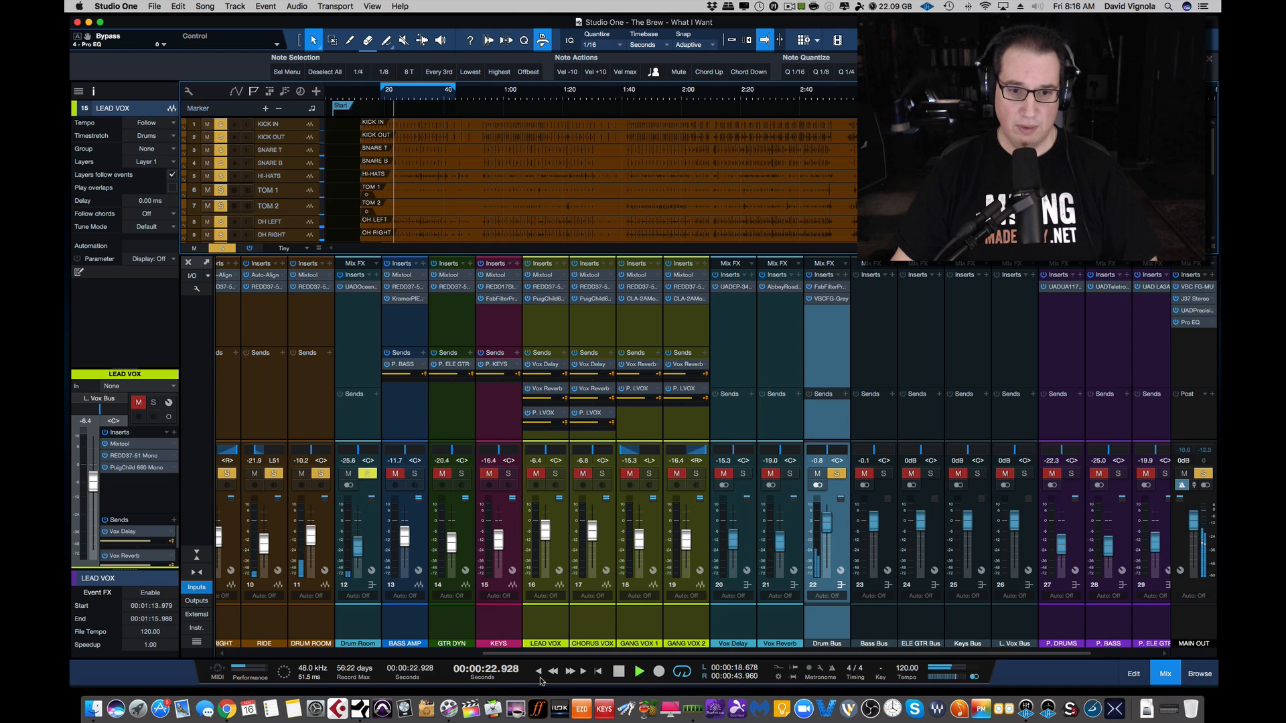
drag(551, 655, 255, 651)
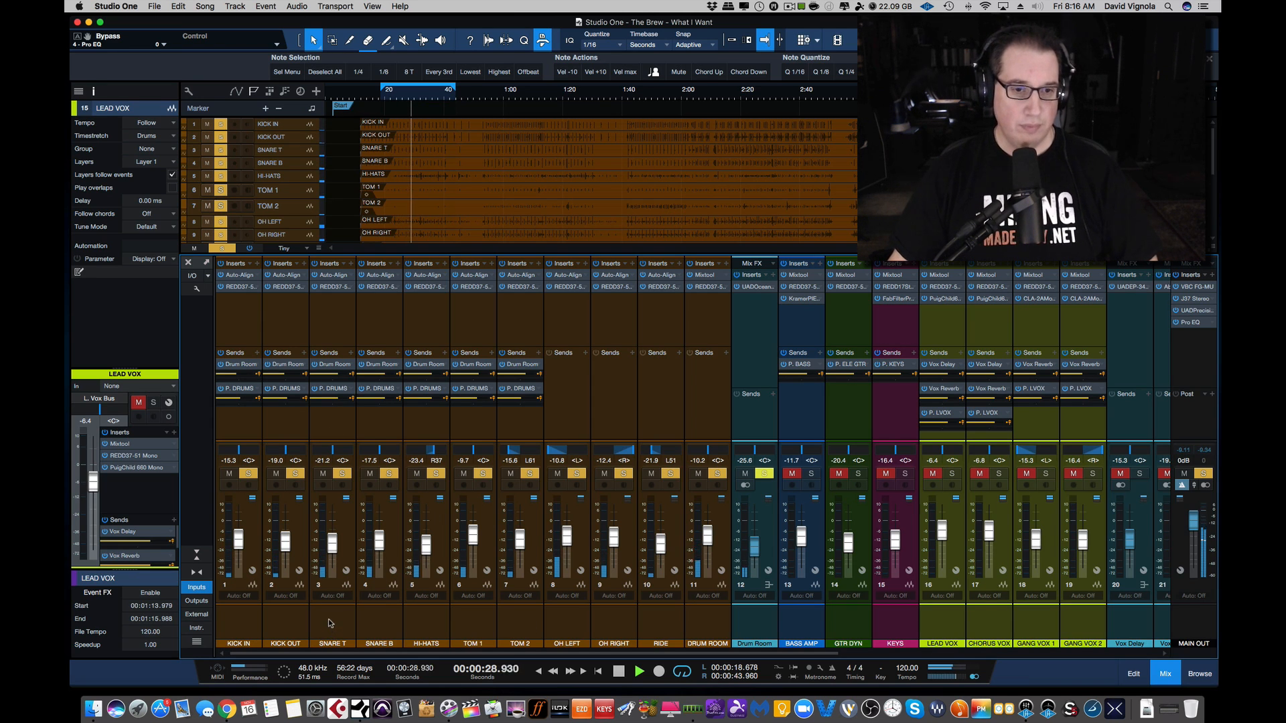
key(space)
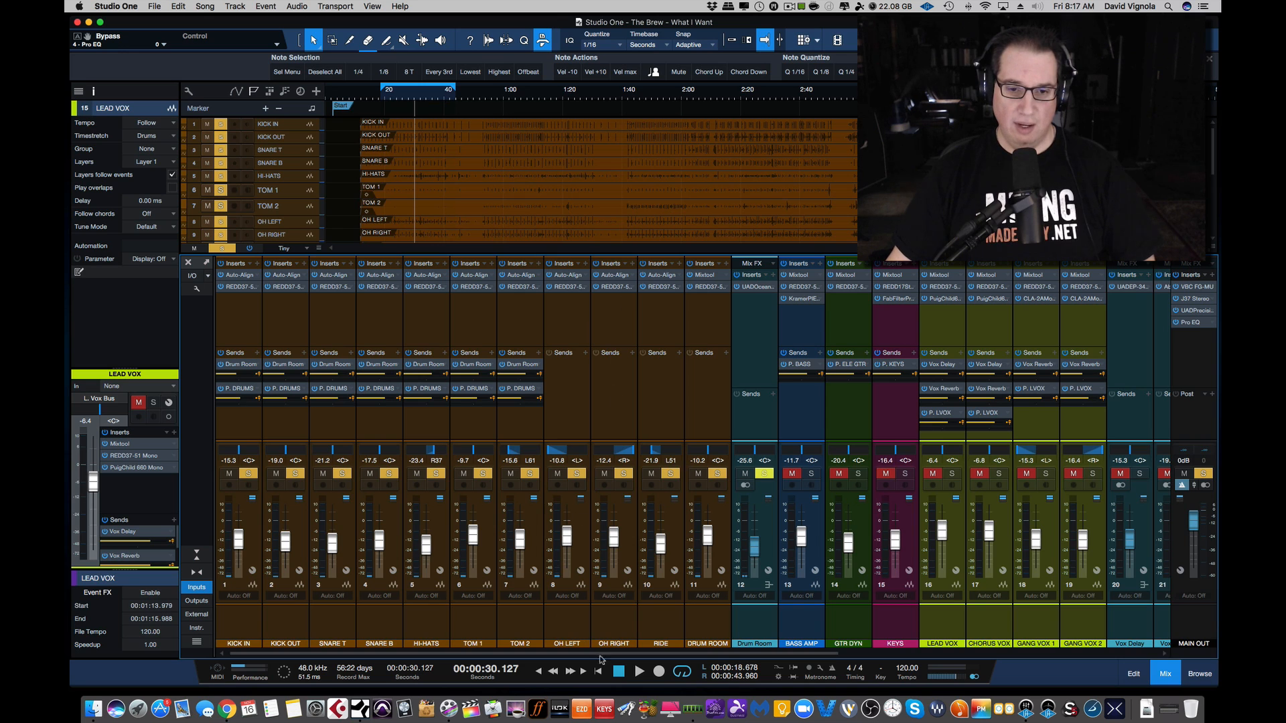
Step: Open the Auto-Align plug-in on the OH RIGHT channel to examine its settings, and close it
click(615, 277)
drag(447, 195, 433, 213)
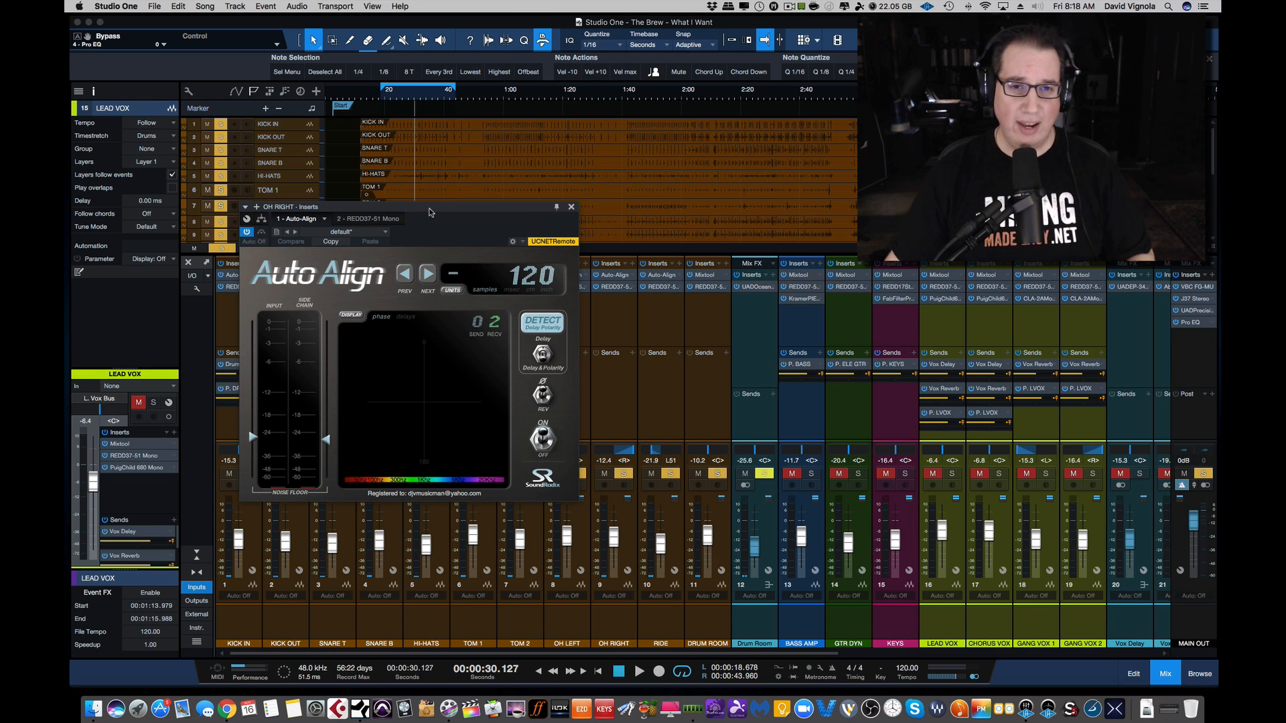
click(571, 208)
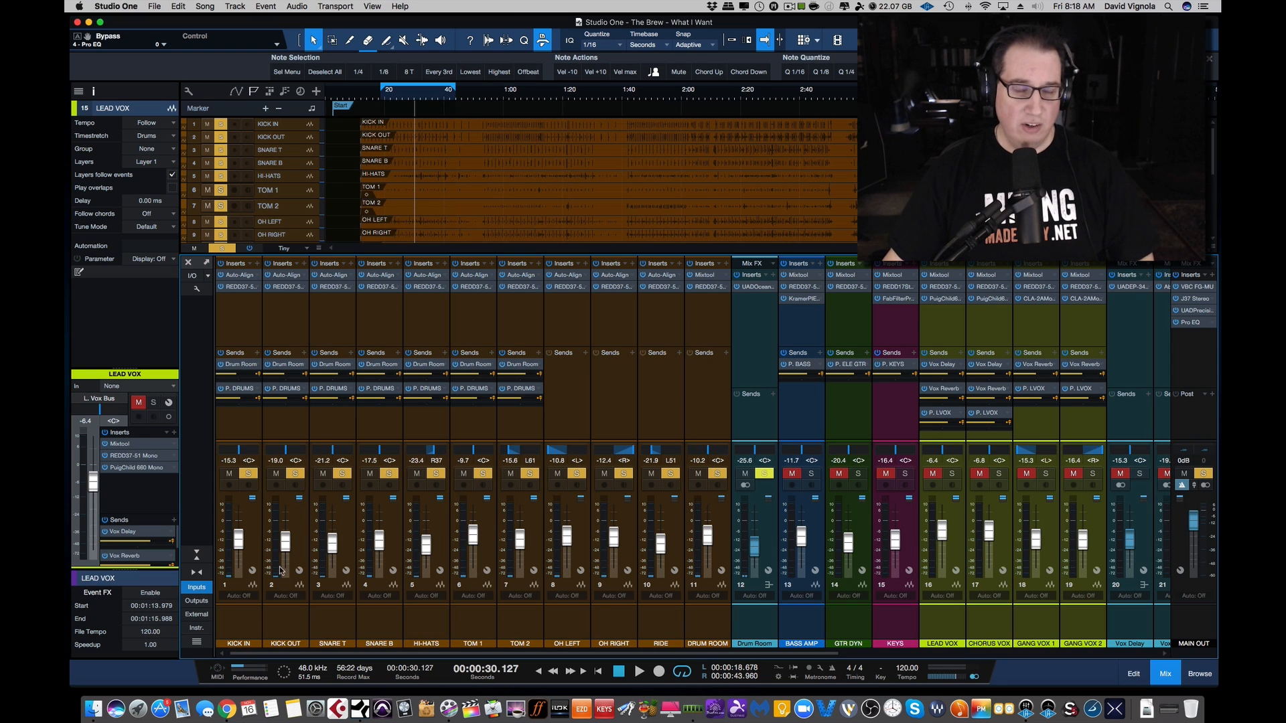
Step: Select the KICK IN through RIDE channels during playback, stop, and switch Auto-Align off and back on for all of them
key(space)
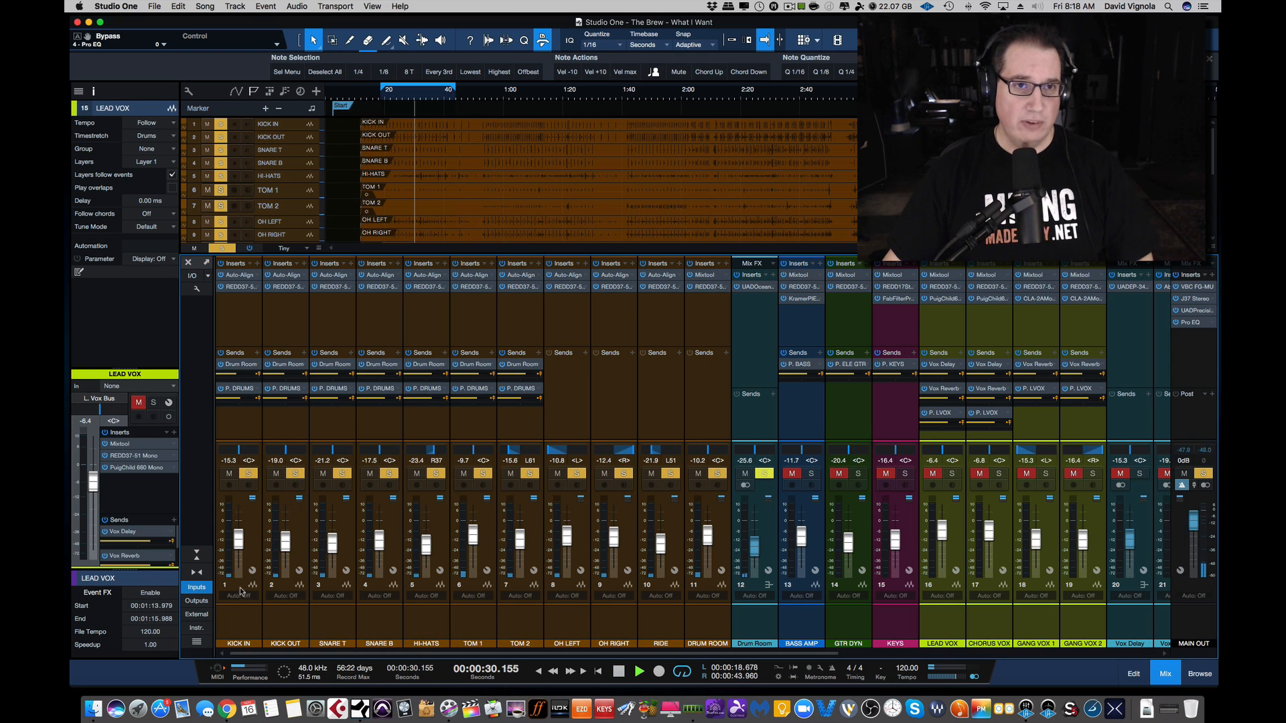
click(238, 623)
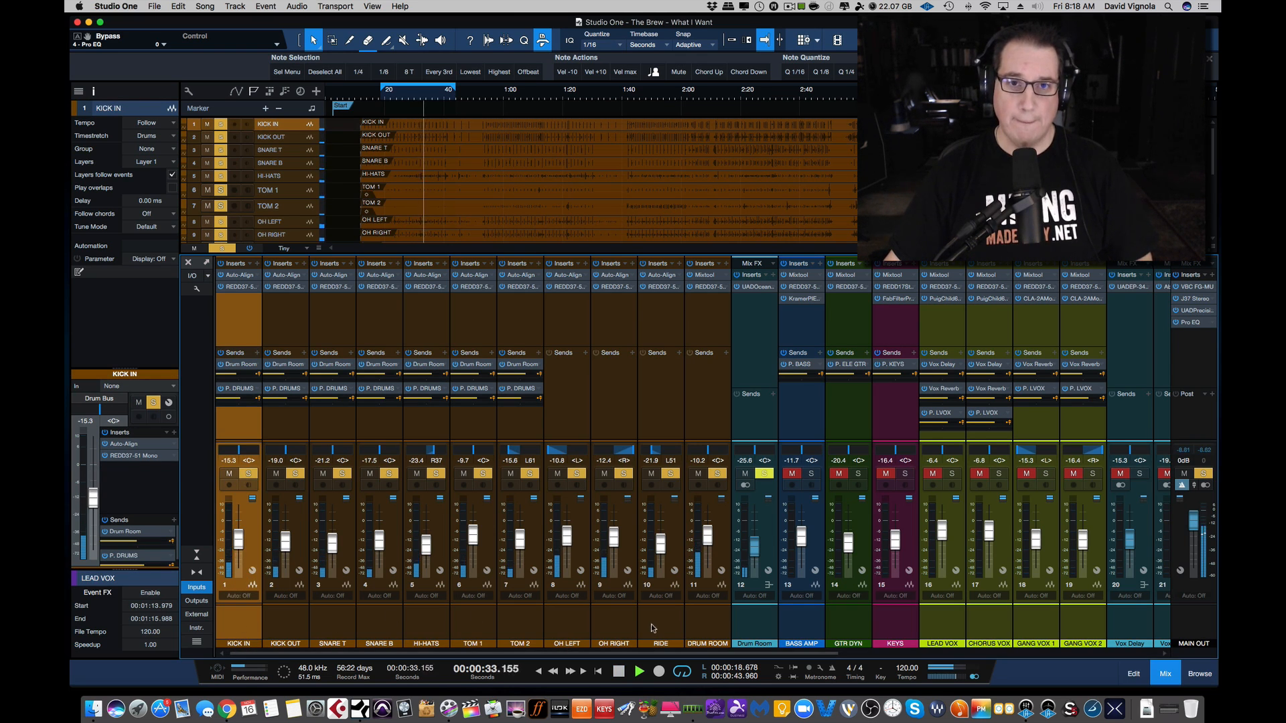
shift+click(652, 624)
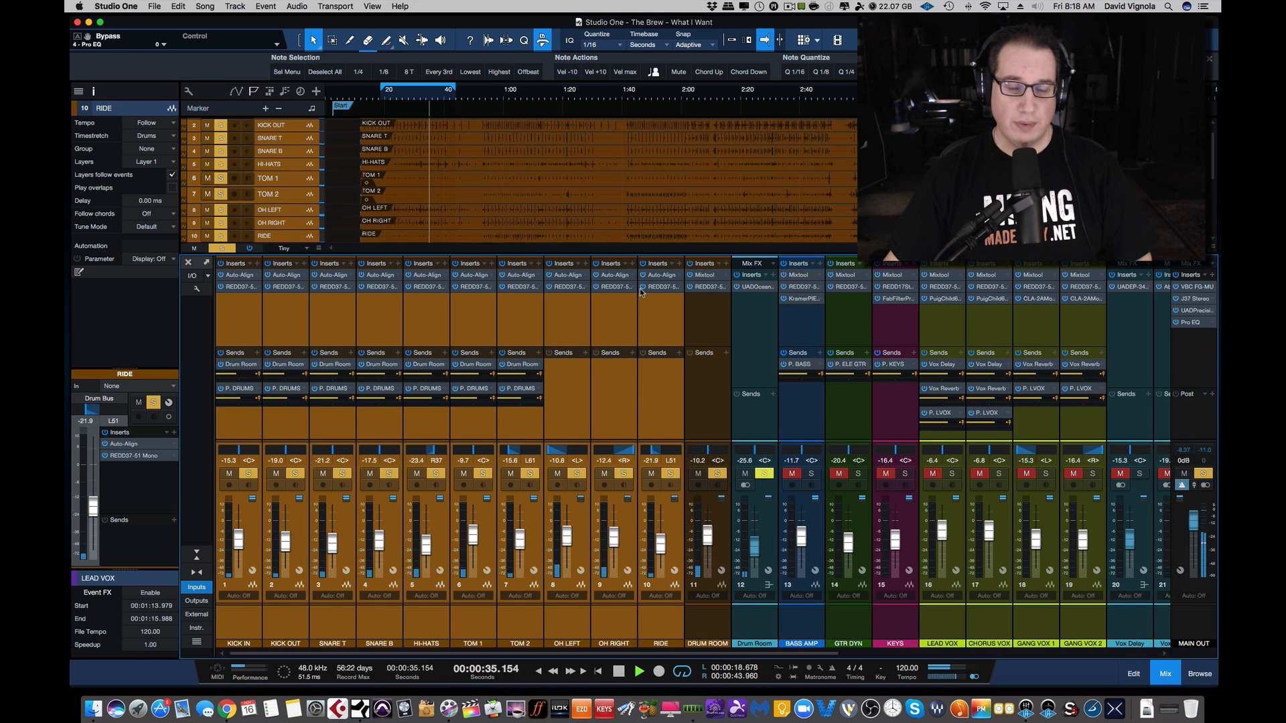
key(space)
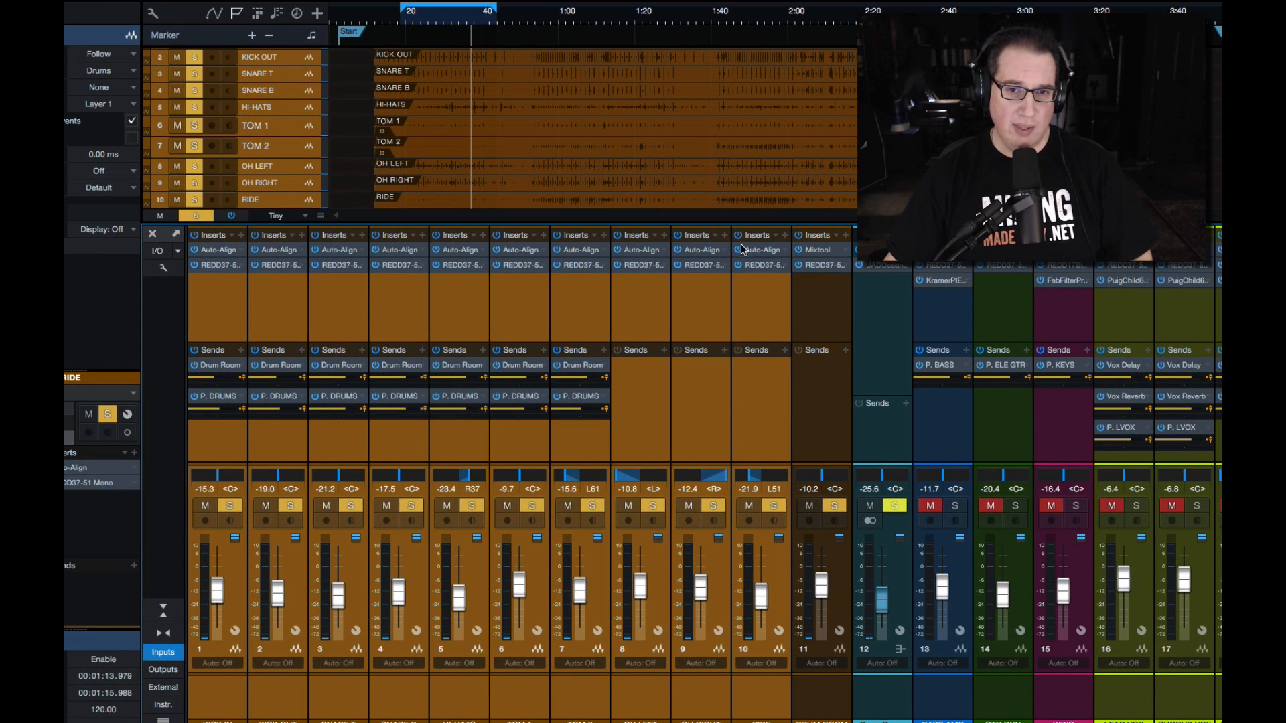
click(738, 250)
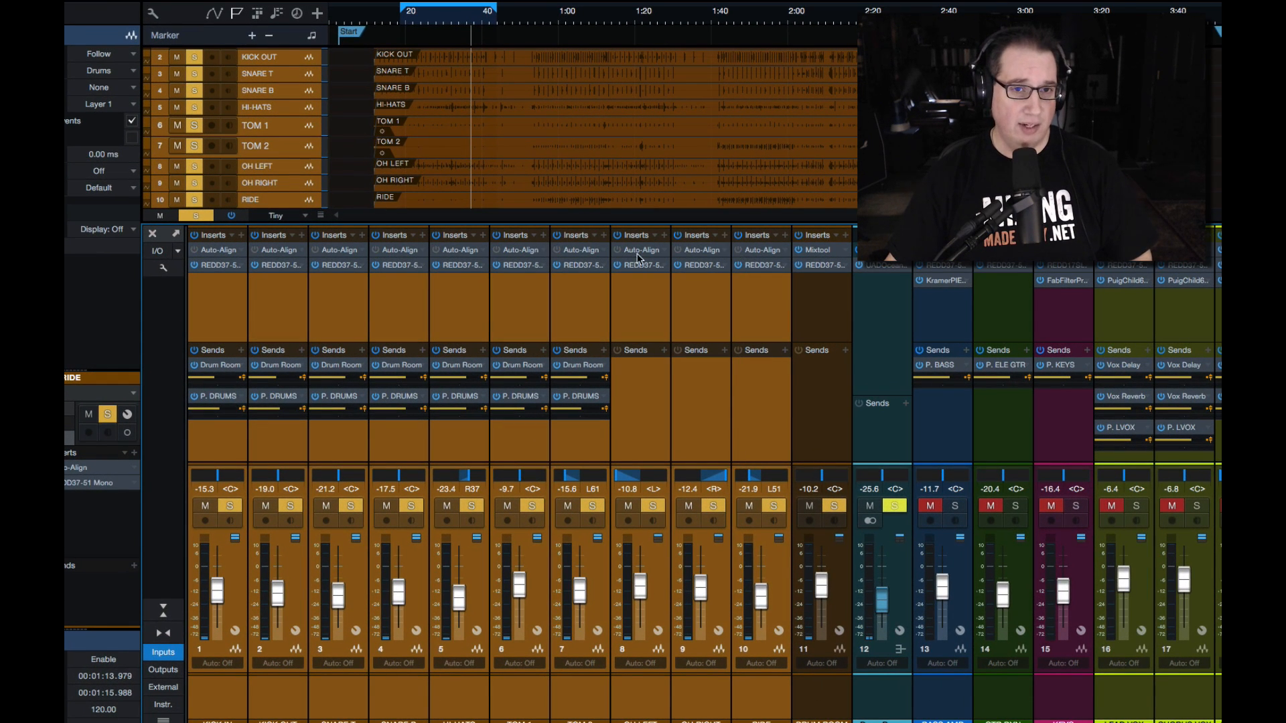
click(195, 252)
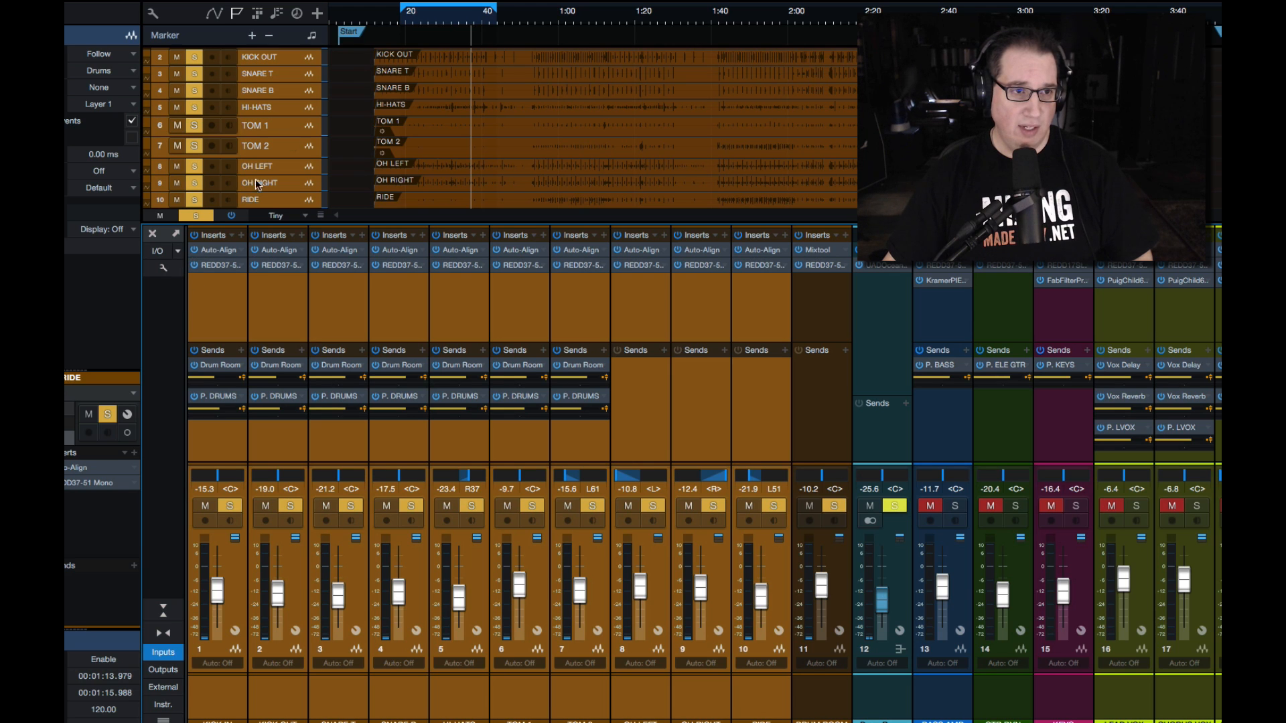
Step: Play the drums from about 20 seconds while toggling Auto-Align for comparison, and review the plug-in's settings on the KICK IN channel
click(404, 25)
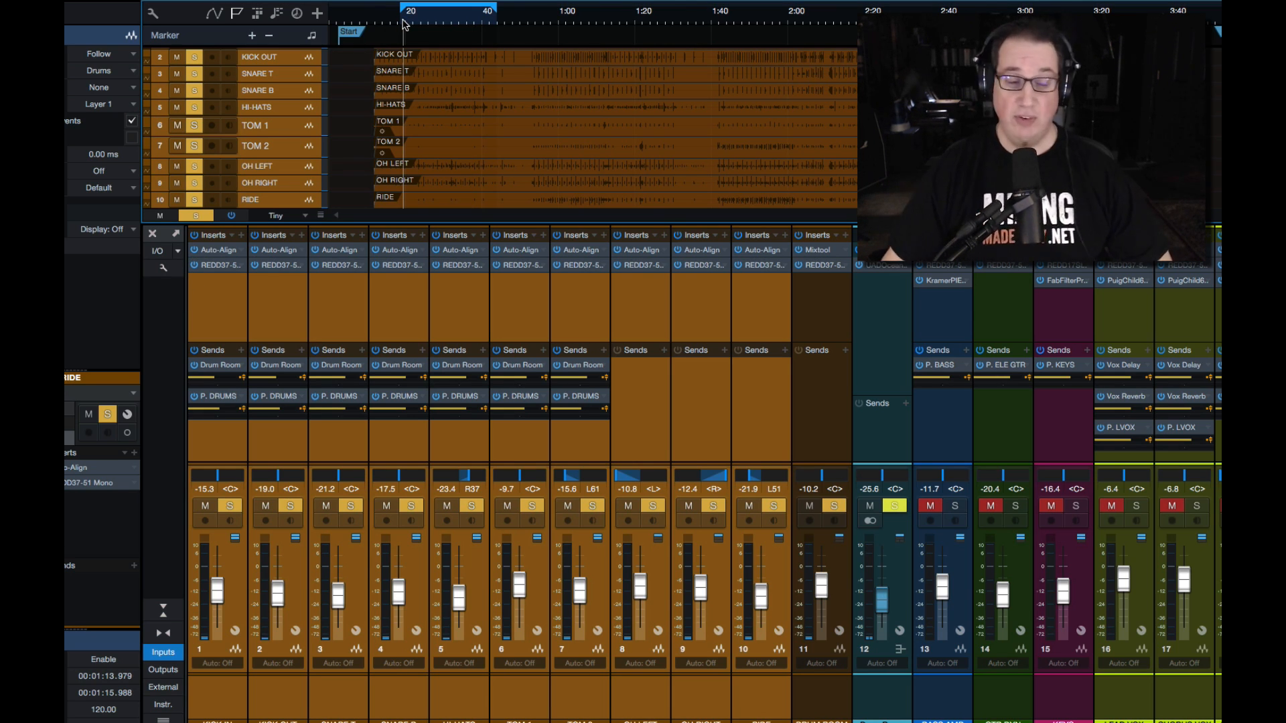
key(space)
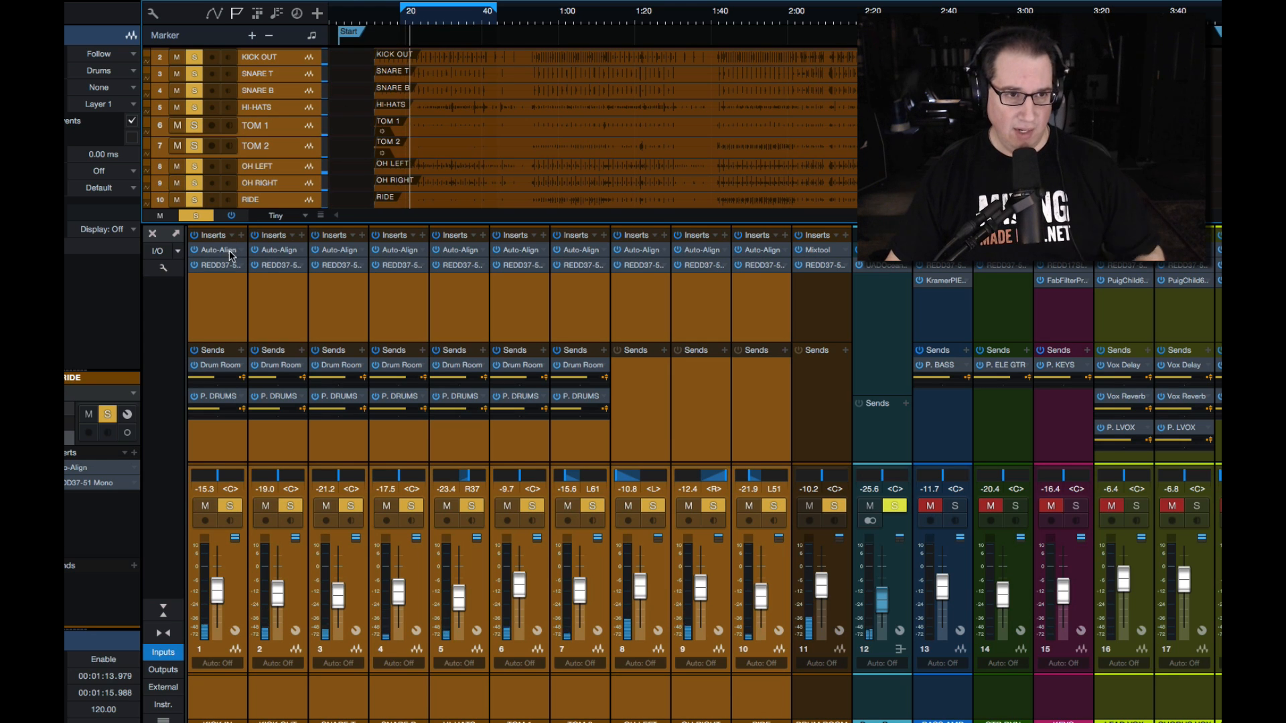
click(195, 251)
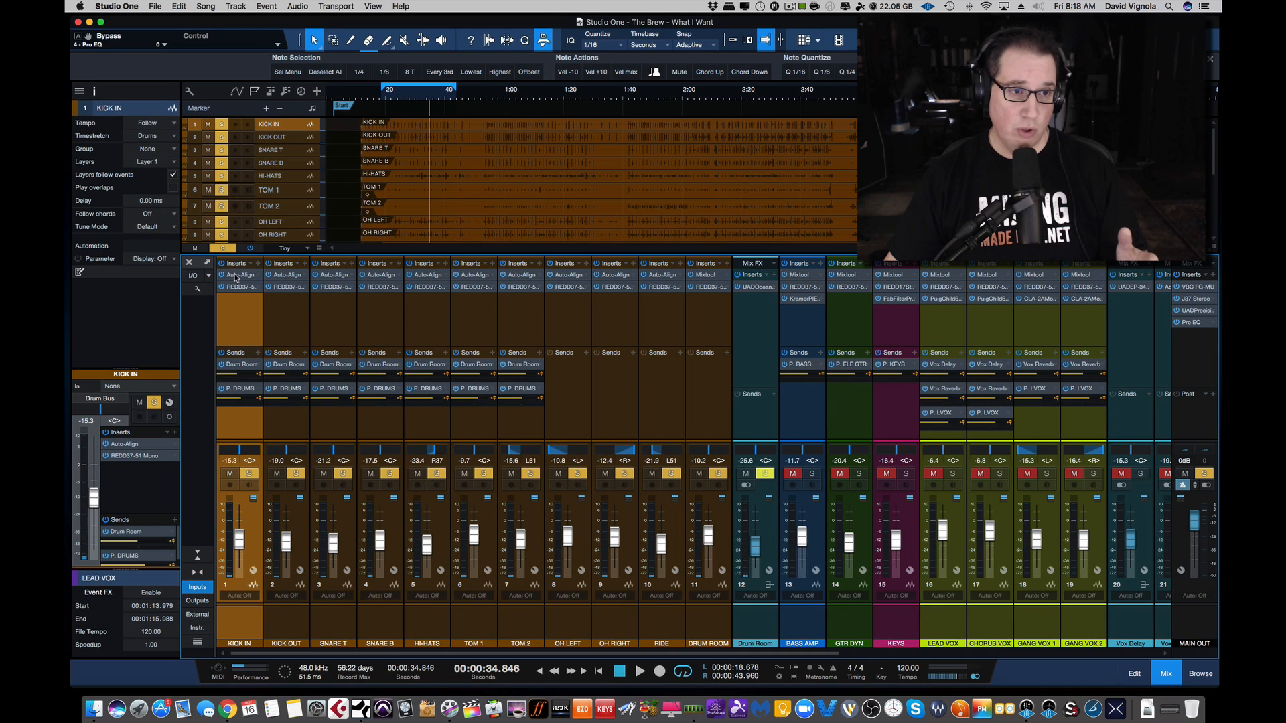
click(213, 251)
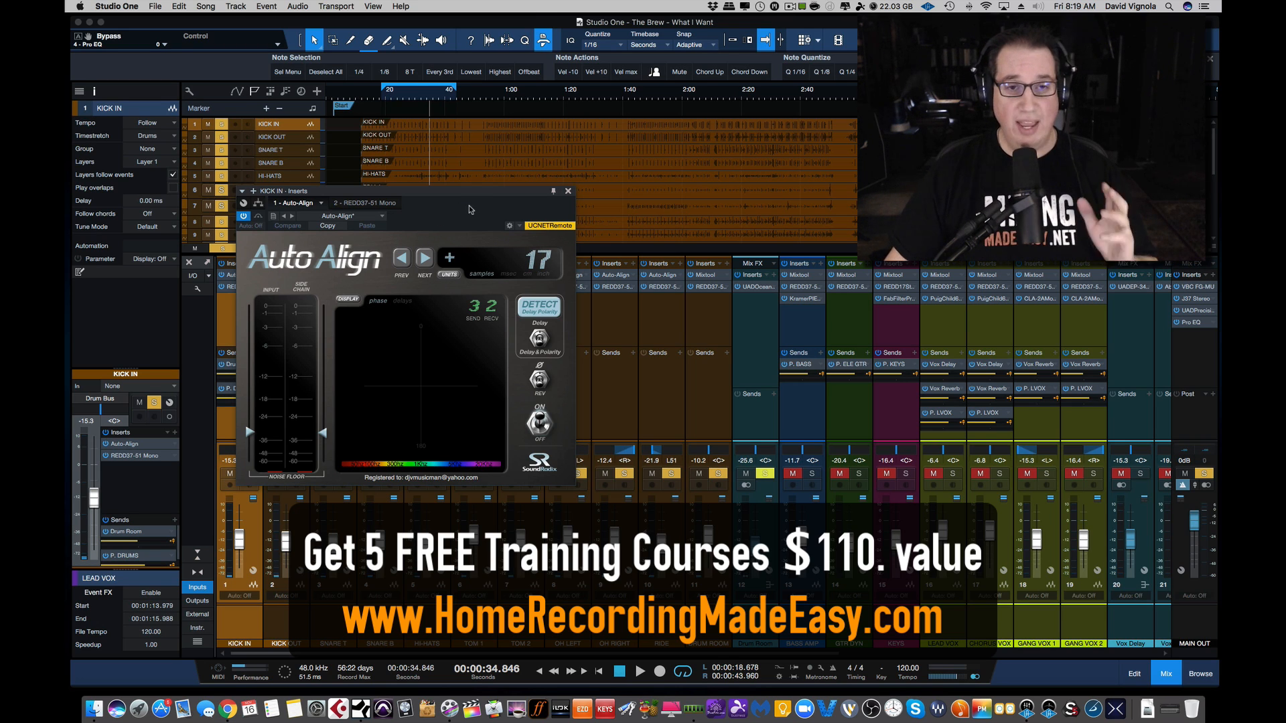
click(567, 192)
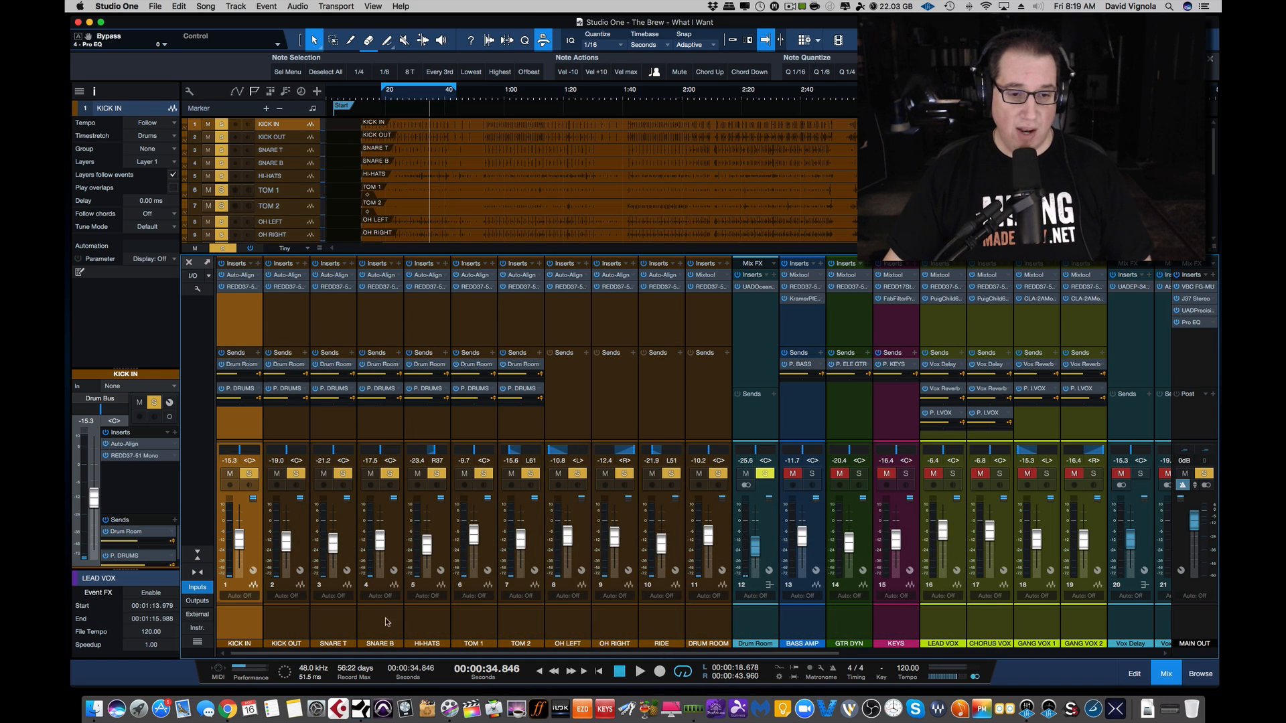
Step: Remove the solo from the Drum Bus
drag(387, 654, 643, 654)
click(832, 474)
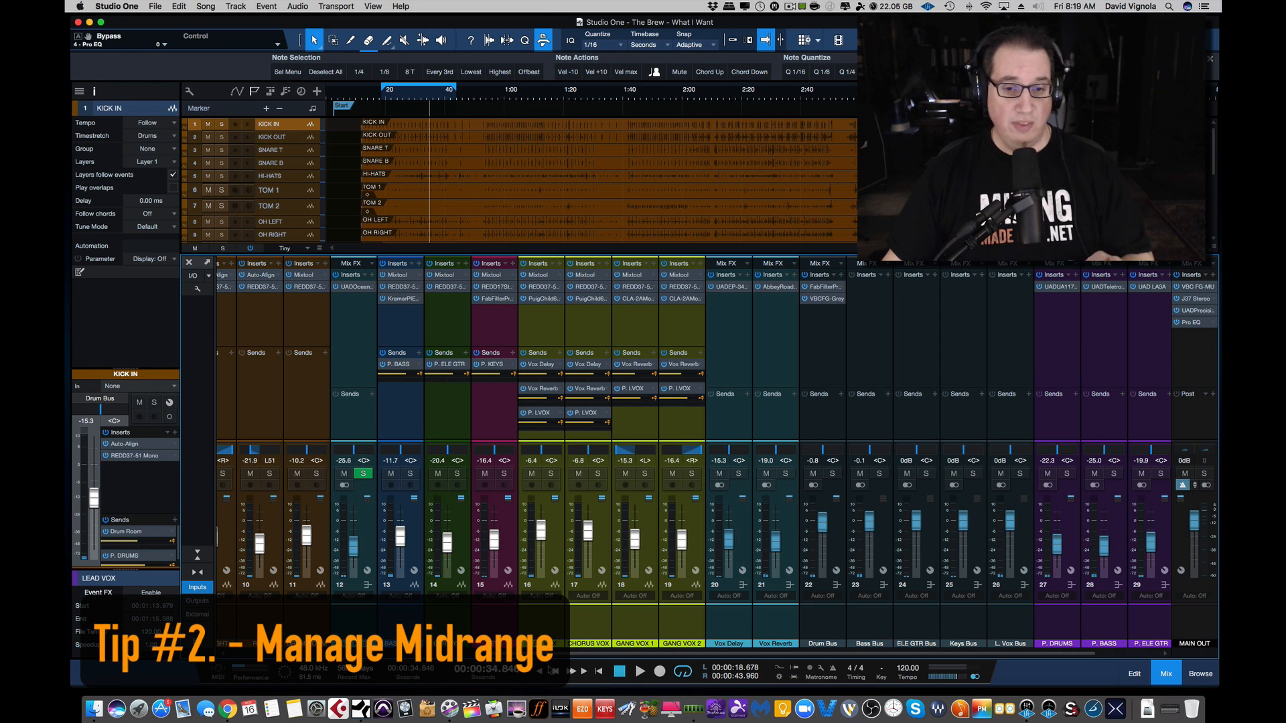
Step: Select the GTR DYN and KEYS channels in turn, and open the Pro EQ on the main output
scroll(419, 659, left, 5)
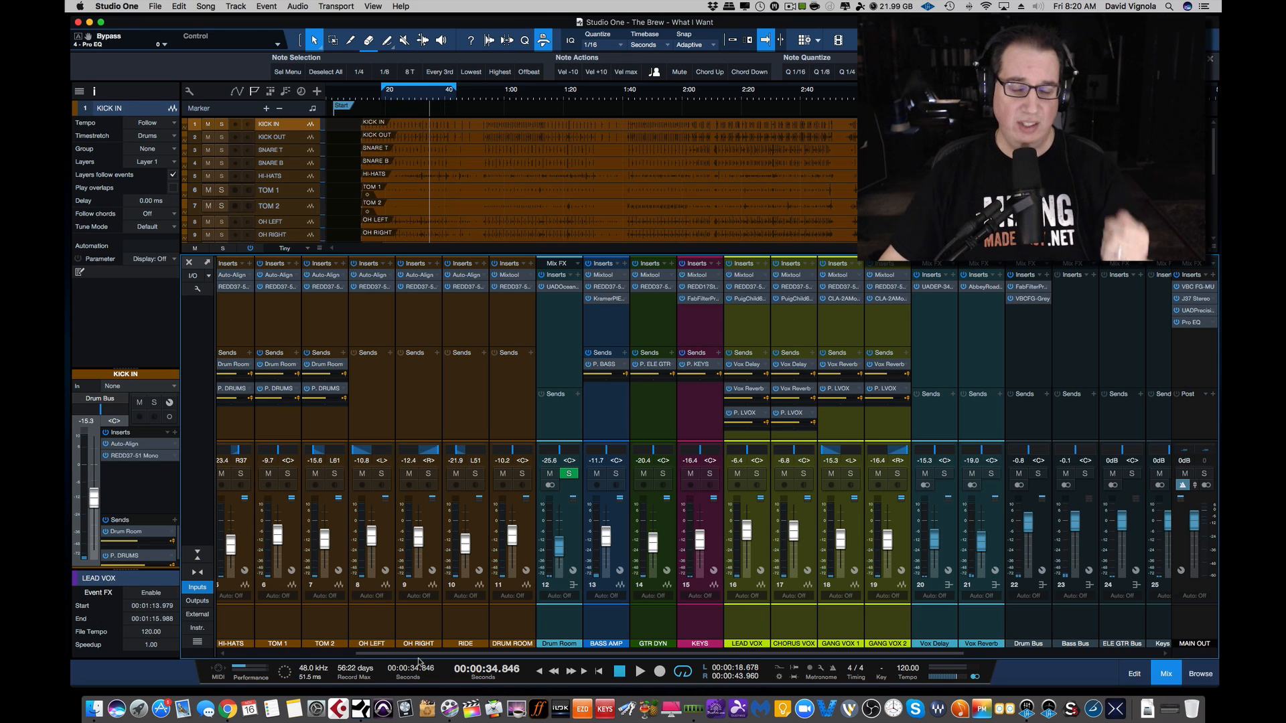
click(647, 628)
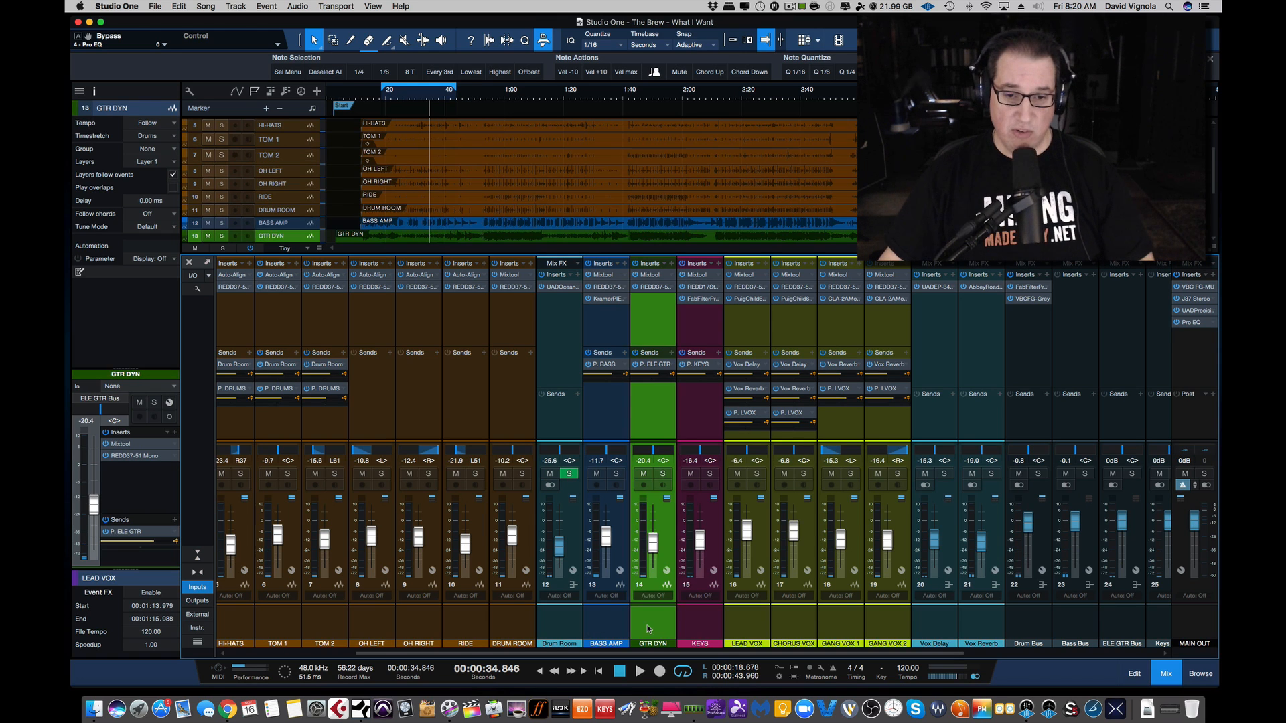
click(696, 617)
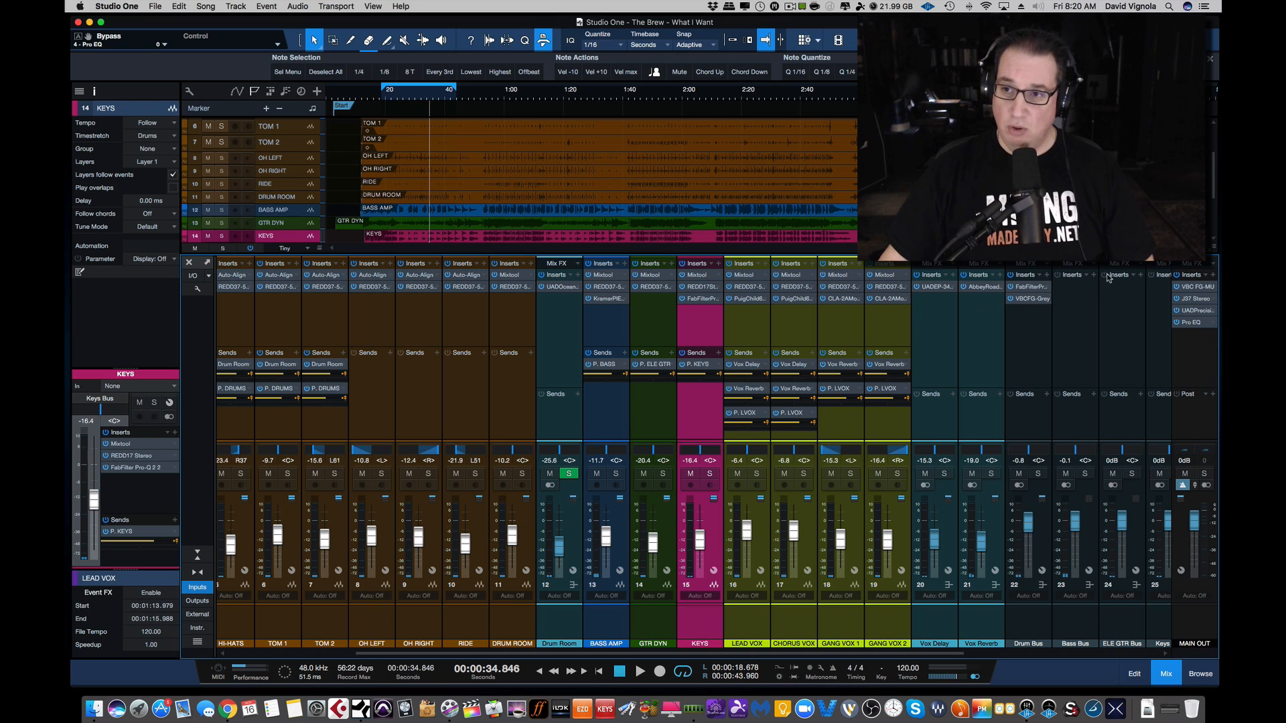
click(1191, 323)
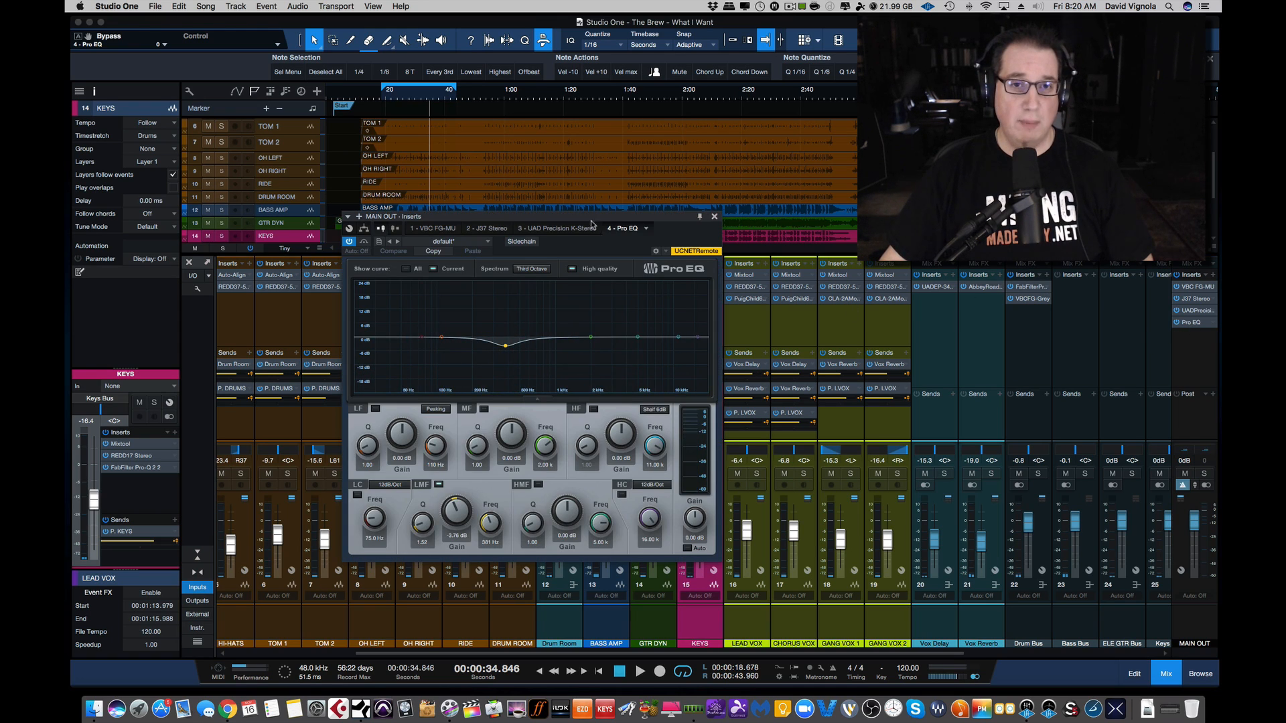
drag(521, 220, 503, 197)
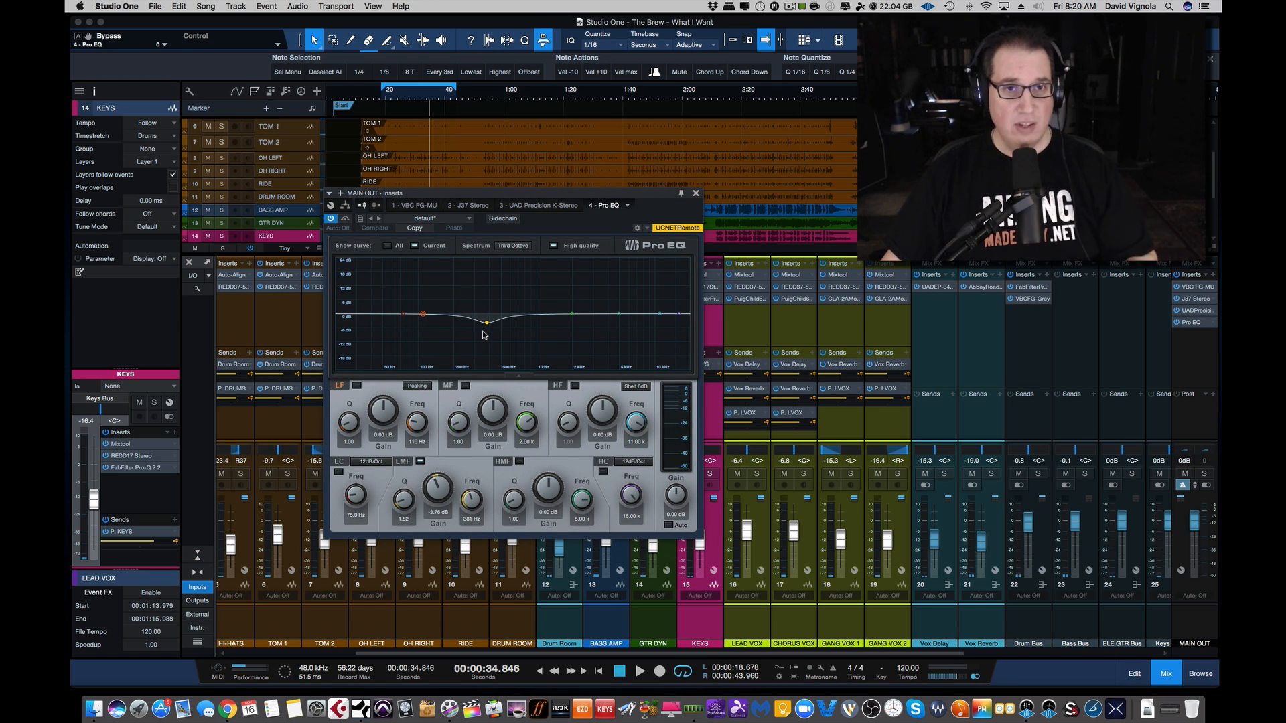
Step: Extend the loop range's end to about 53.4 seconds and place the playhead at about 20 seconds
drag(455, 88, 483, 79)
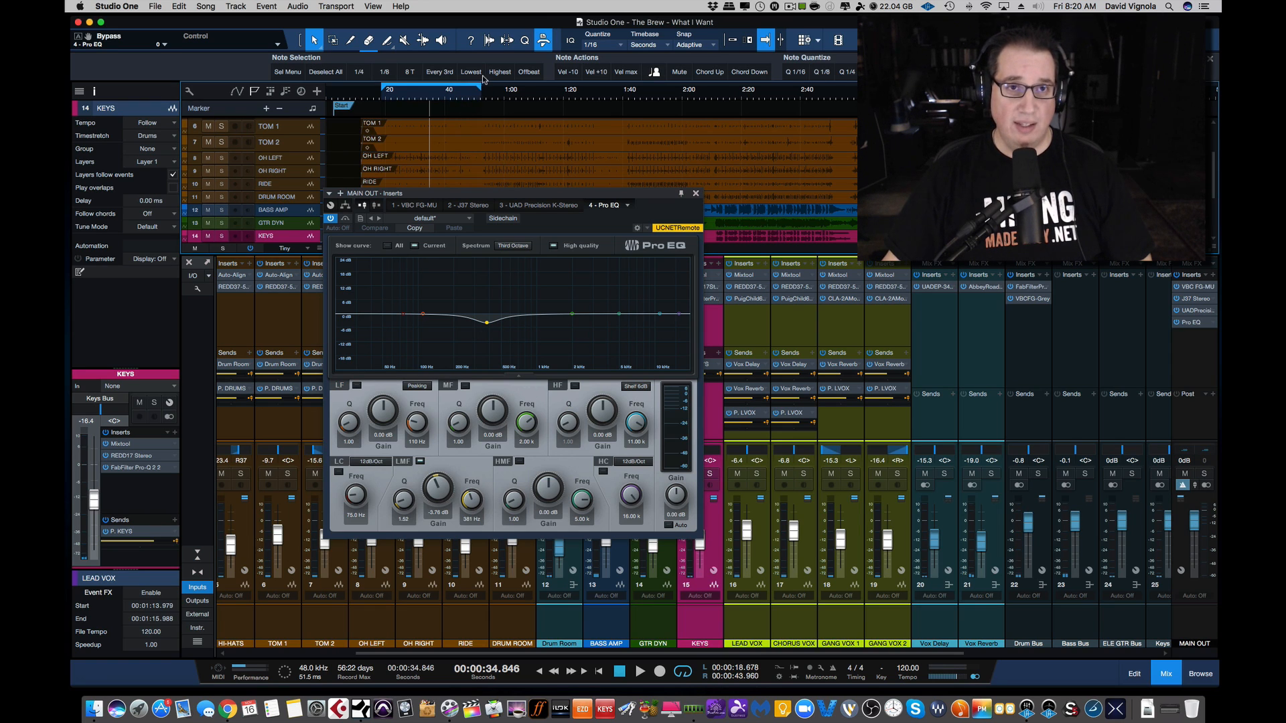
click(386, 102)
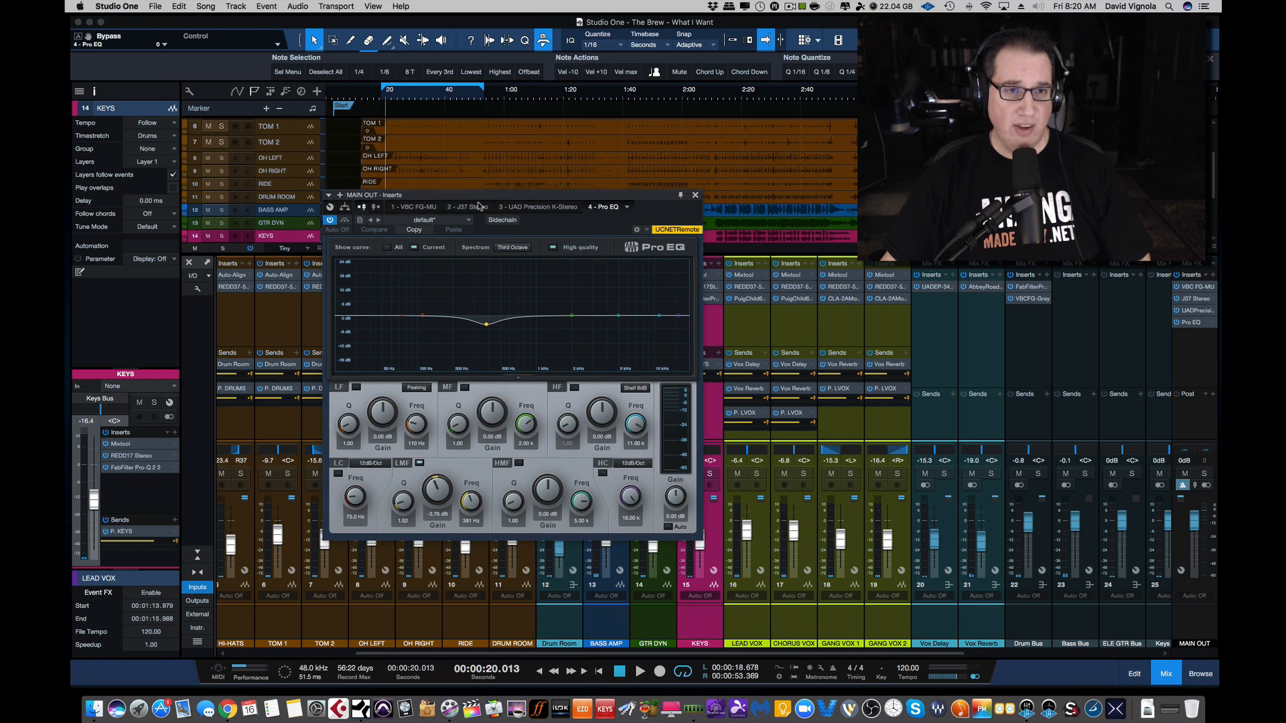
drag(480, 194, 476, 207)
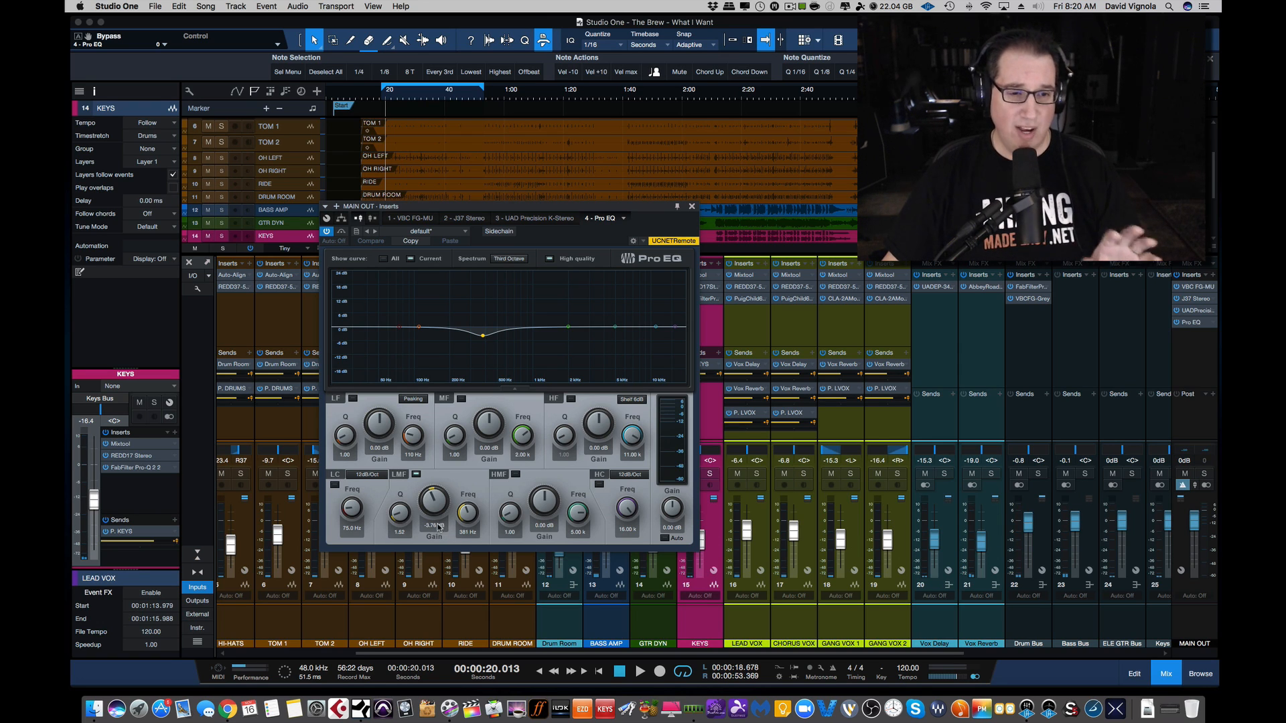
Step: Play the mix, toggle the Pro EQ's LMF band, and boost it to about 17.4 dB near 377 Hz
key(space)
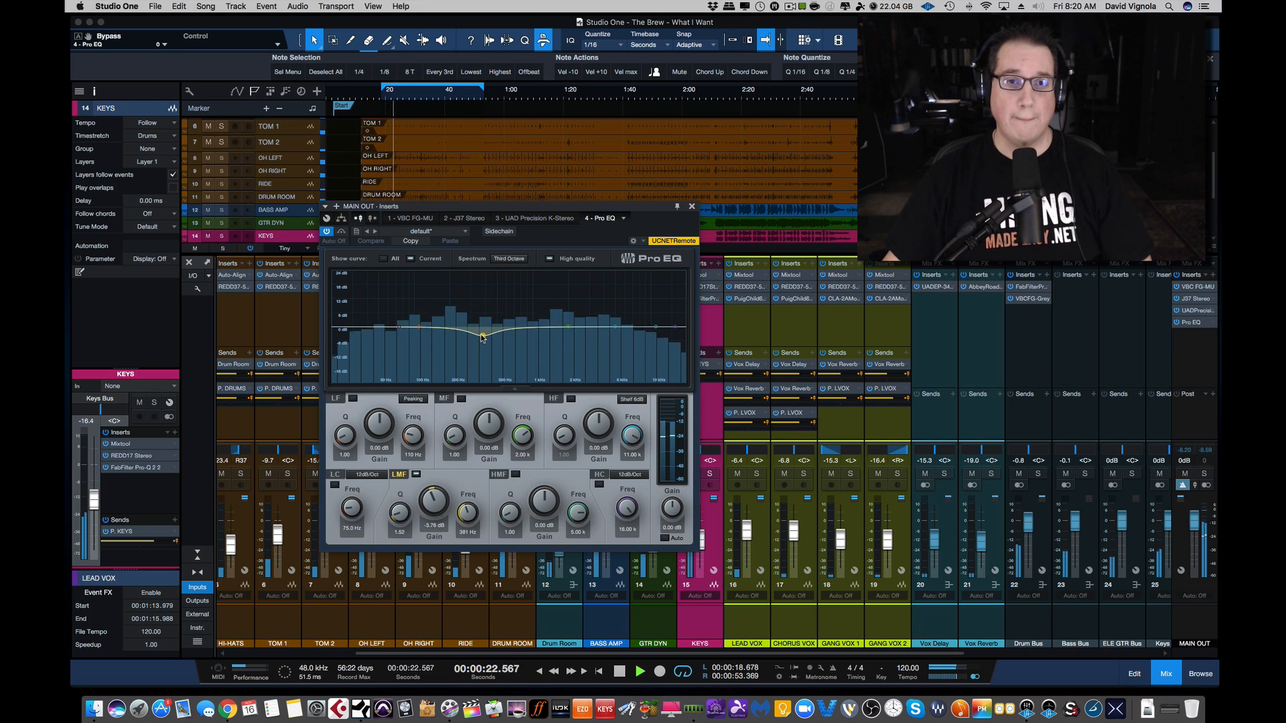
double_click(482, 336)
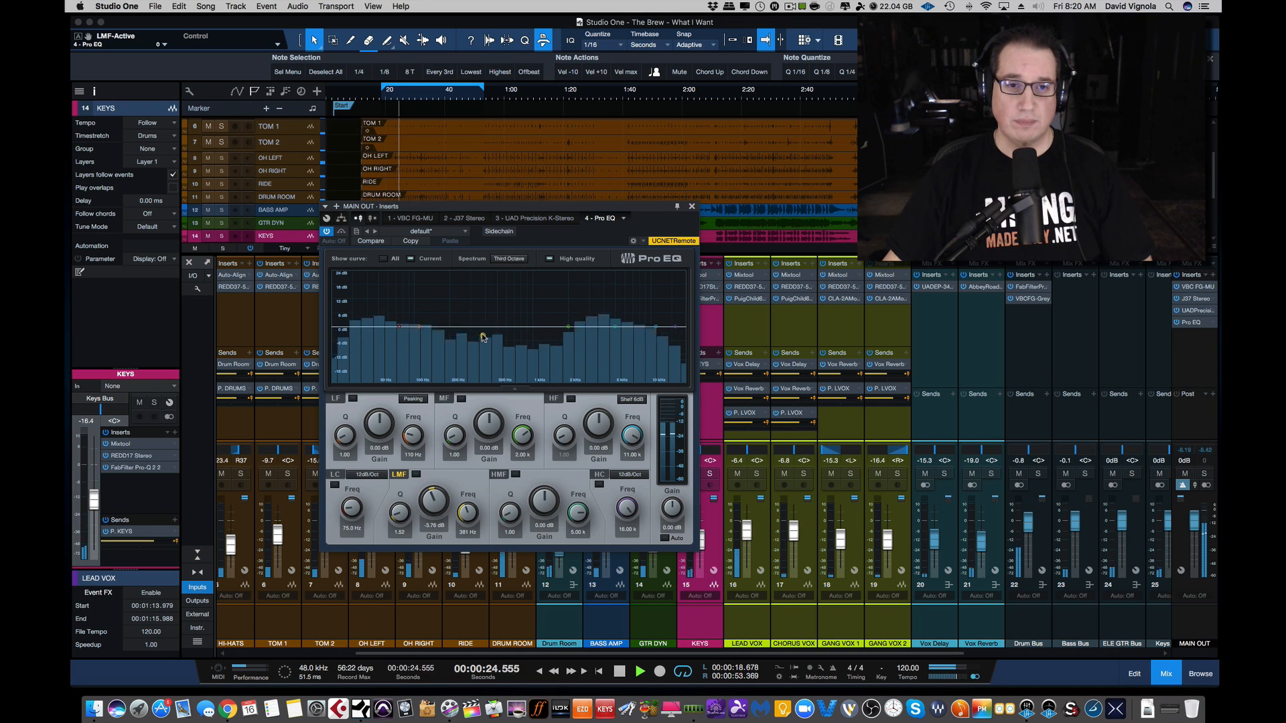
drag(482, 336, 482, 287)
key(space)
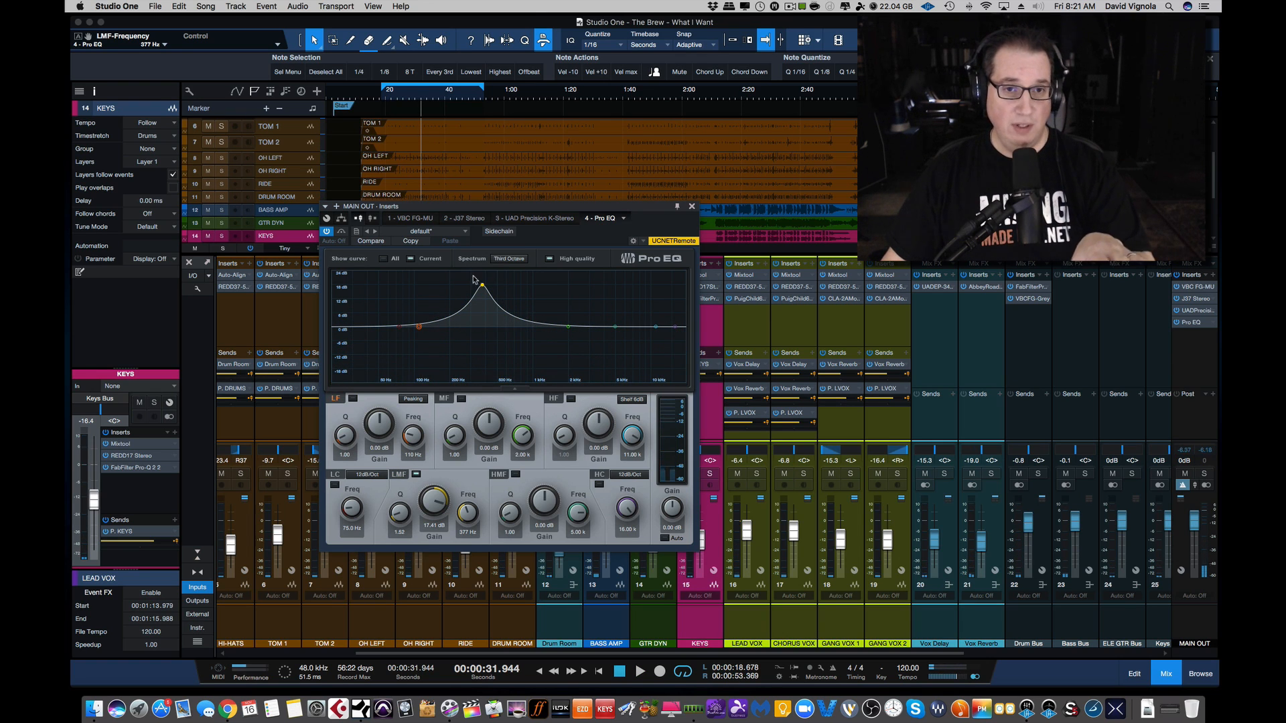
Step: Shift the boosted LMF band to about 353 Hz at about 18 dB while auditioning the mix, and stop playback
click(482, 285)
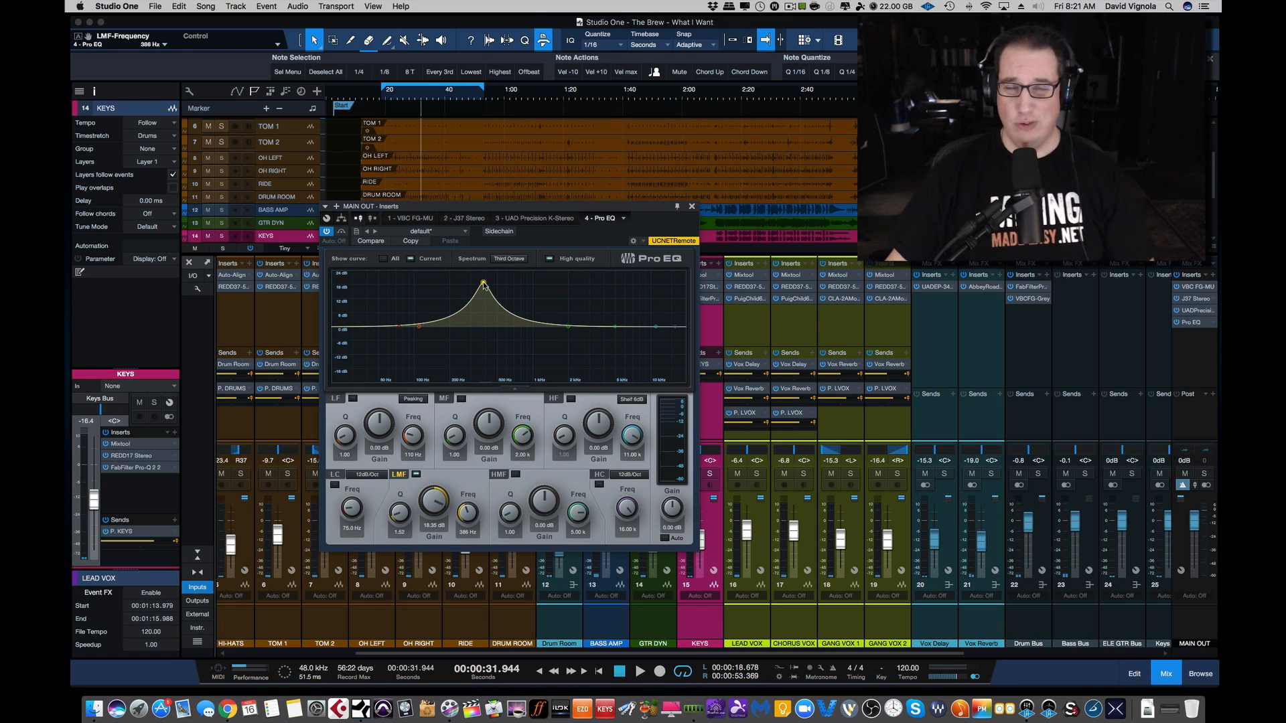
mouse_move(484, 285)
mouse_down()
mouse_move(469, 288)
mouse_move(481, 286)
mouse_up()
key(space)
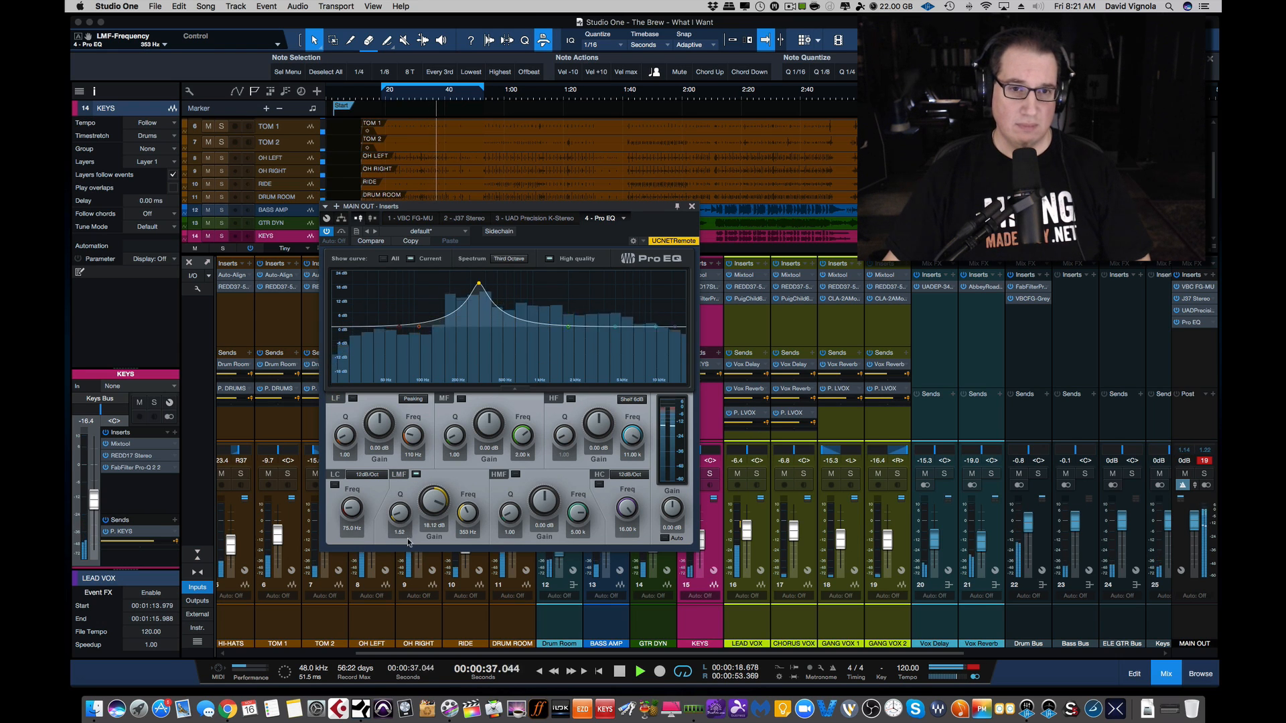
key(space)
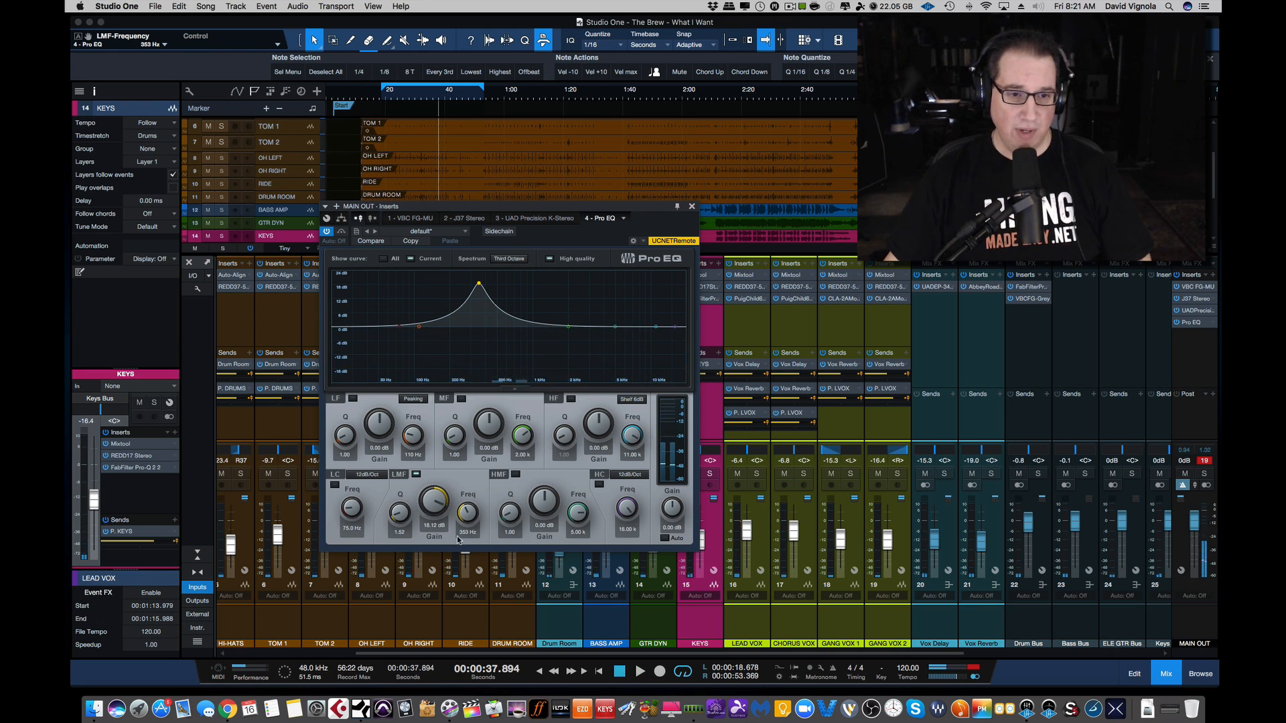
Step: Set the Pro EQ's LMF band gain to about -3.7 dB at 353 Hz and play the mix with the EQ active
drag(433, 501, 432, 552)
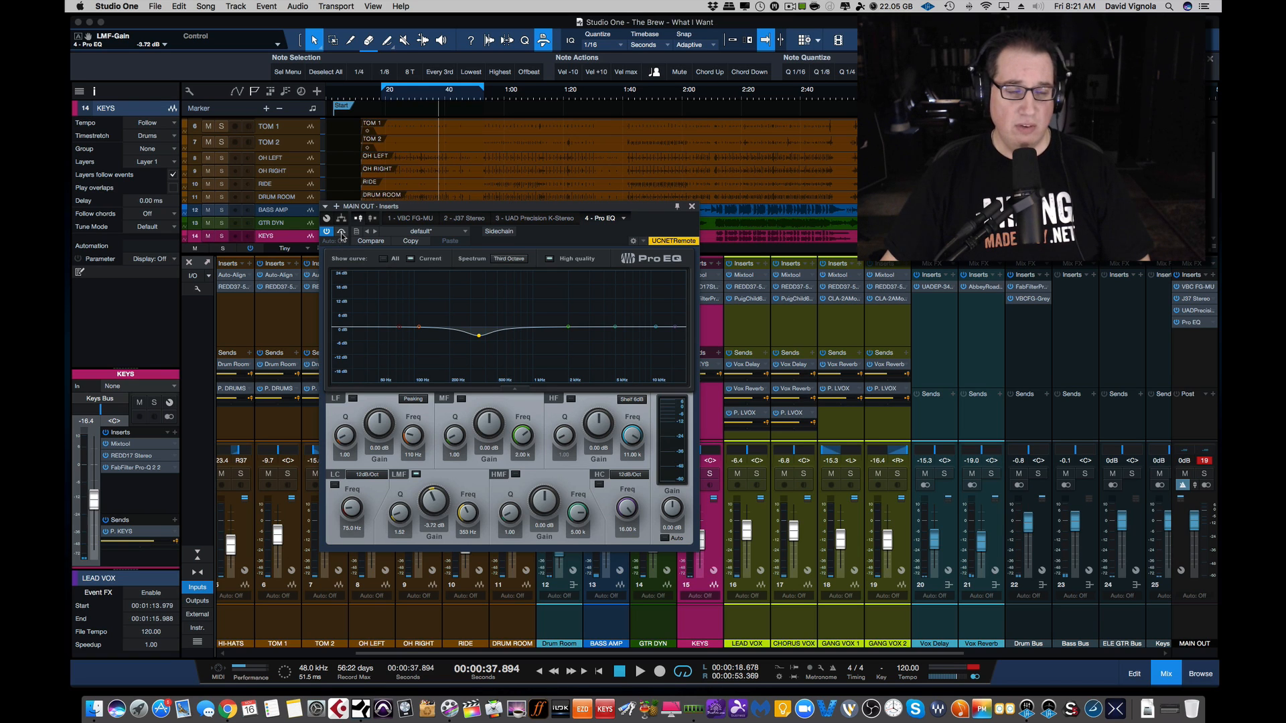
click(341, 231)
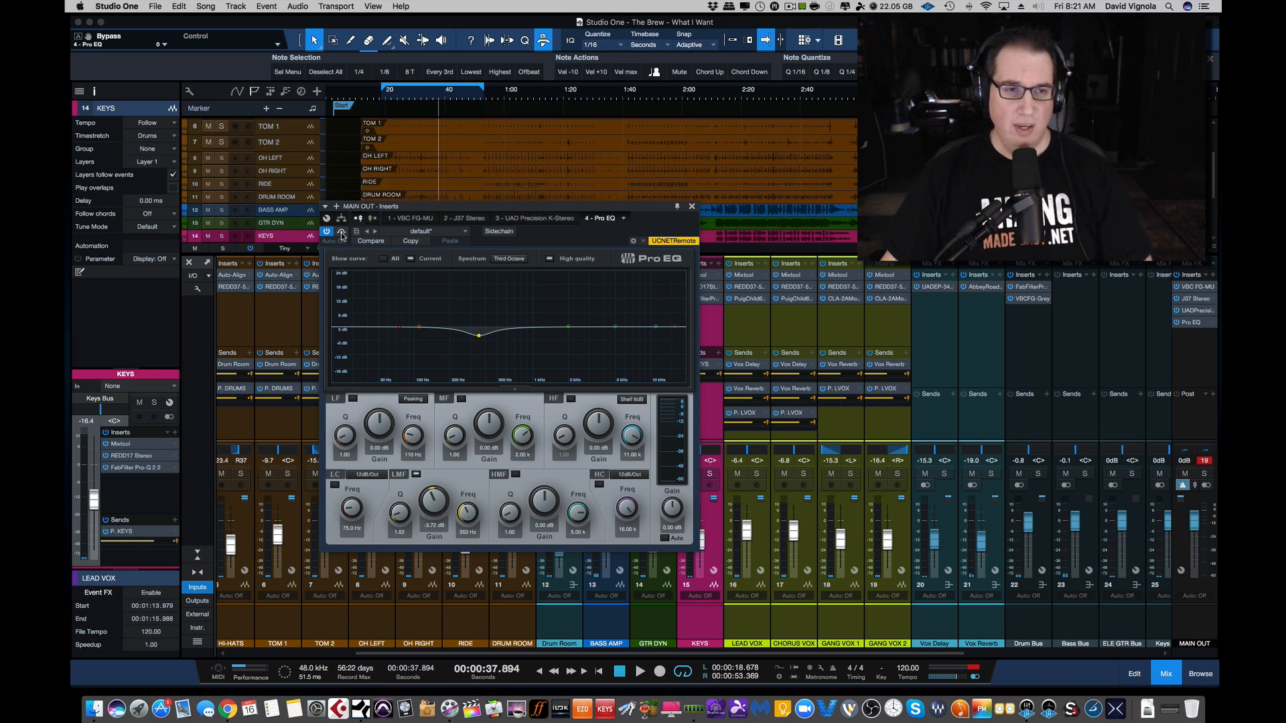
key(space)
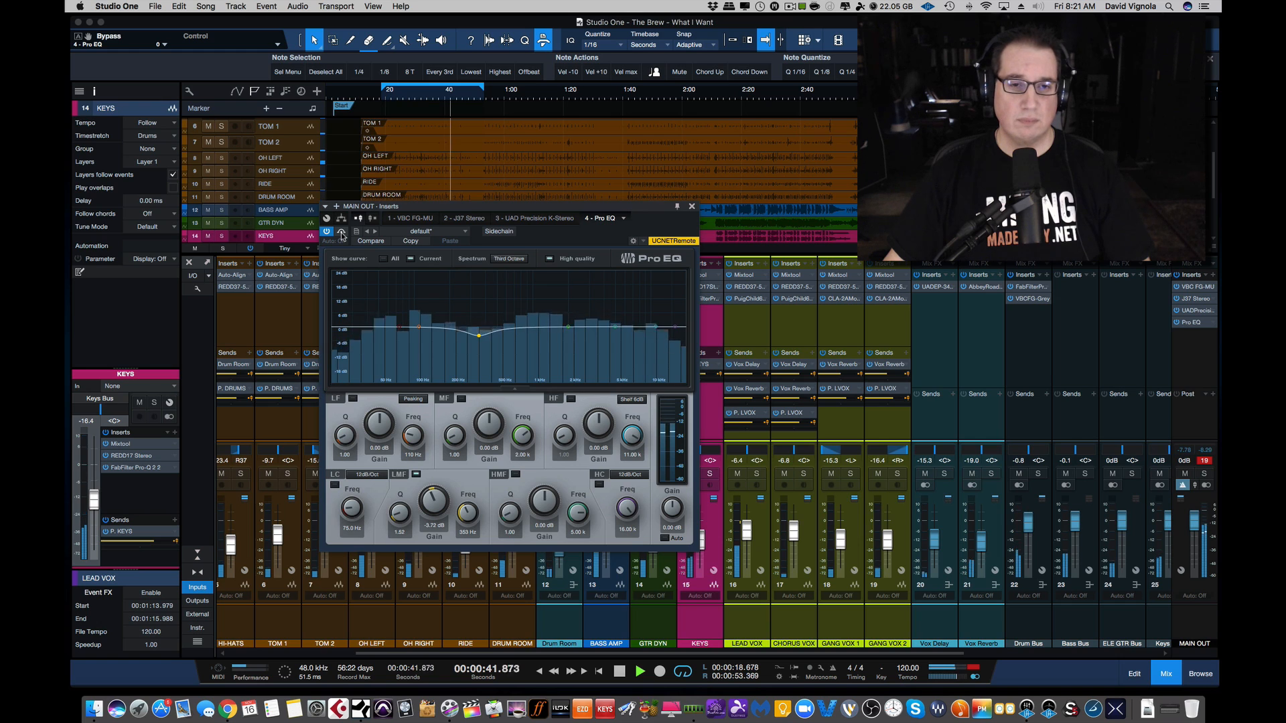
Step: Compare the playing mix with the Pro EQ bypassed and active, extending the loop range's end to about 1:09.8
click(341, 232)
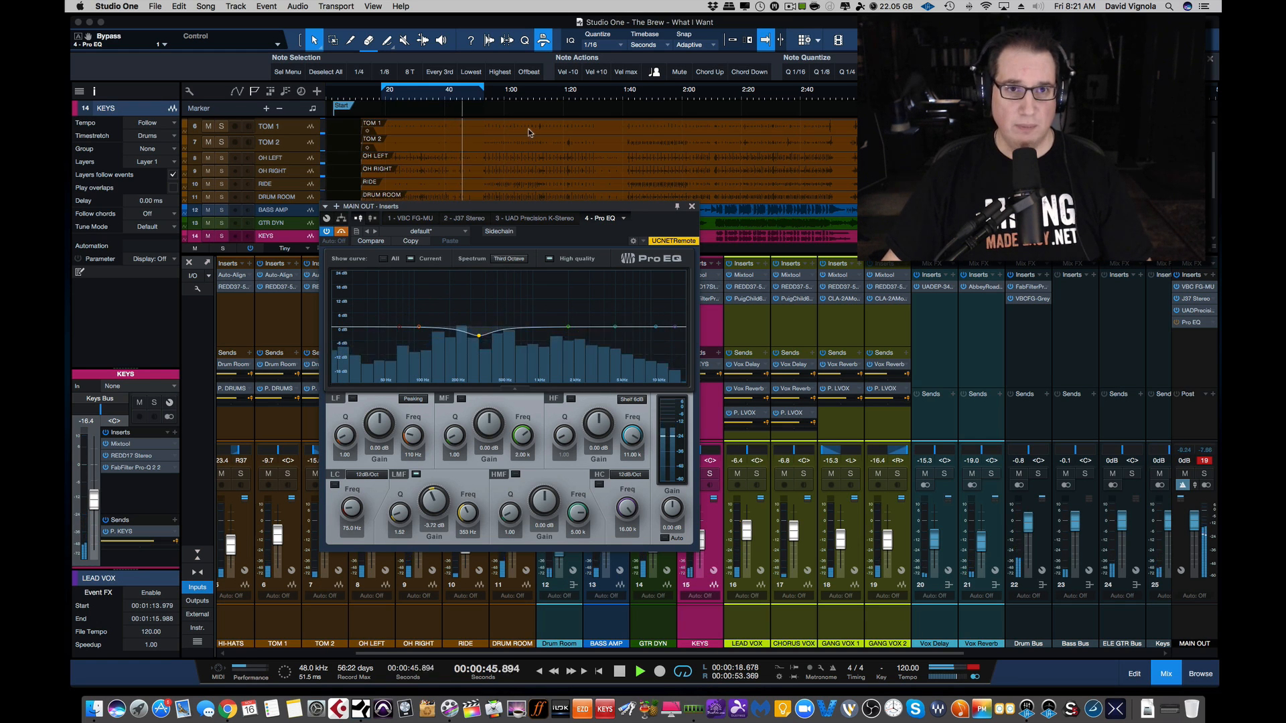
drag(481, 93, 532, 92)
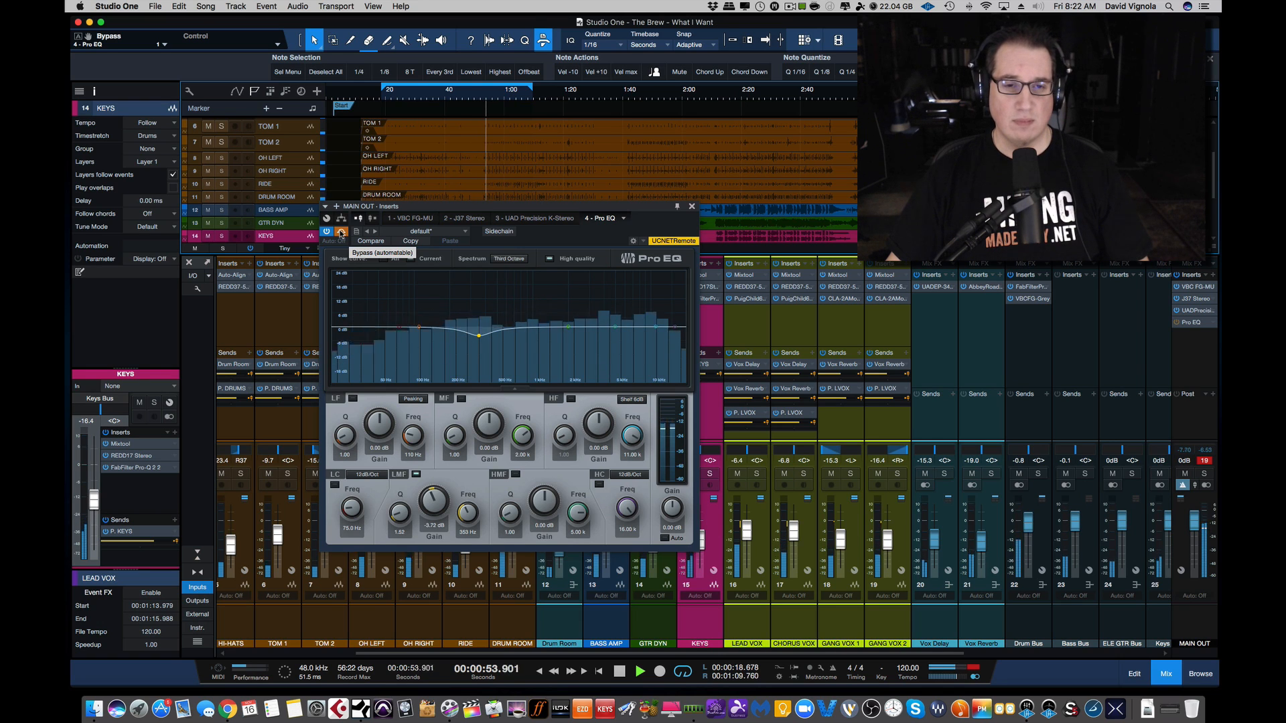
click(341, 232)
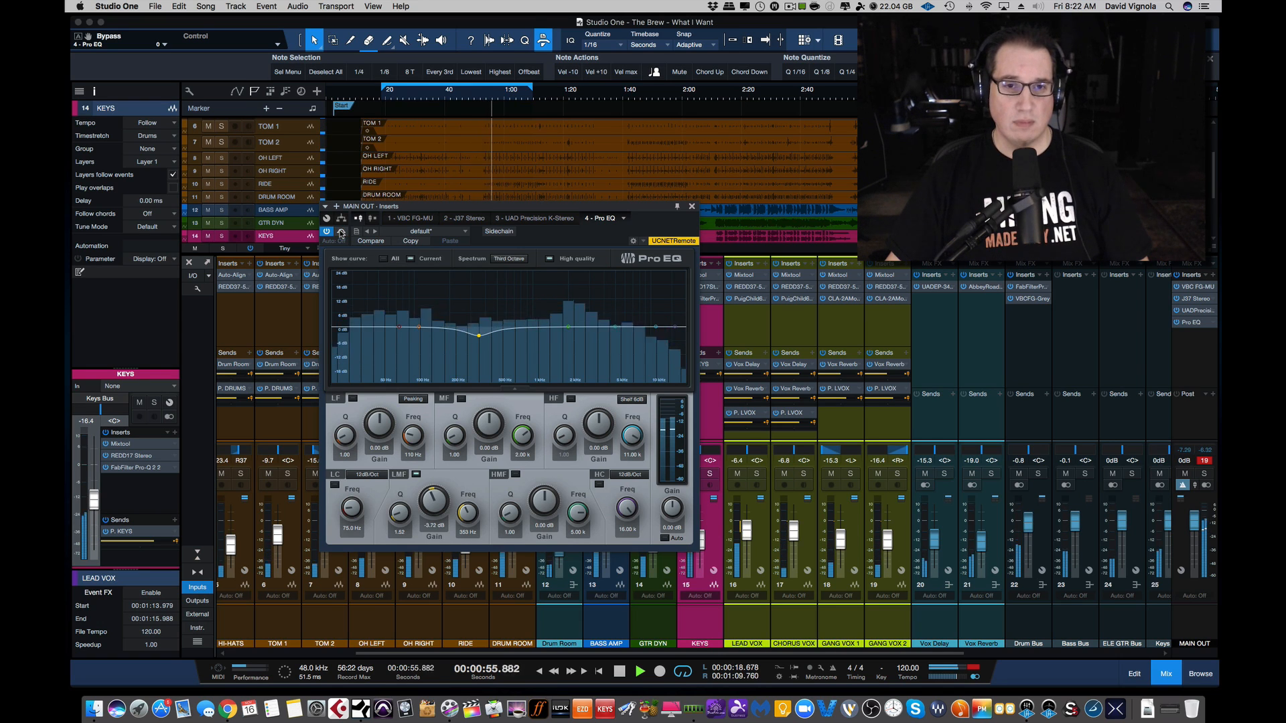
click(340, 232)
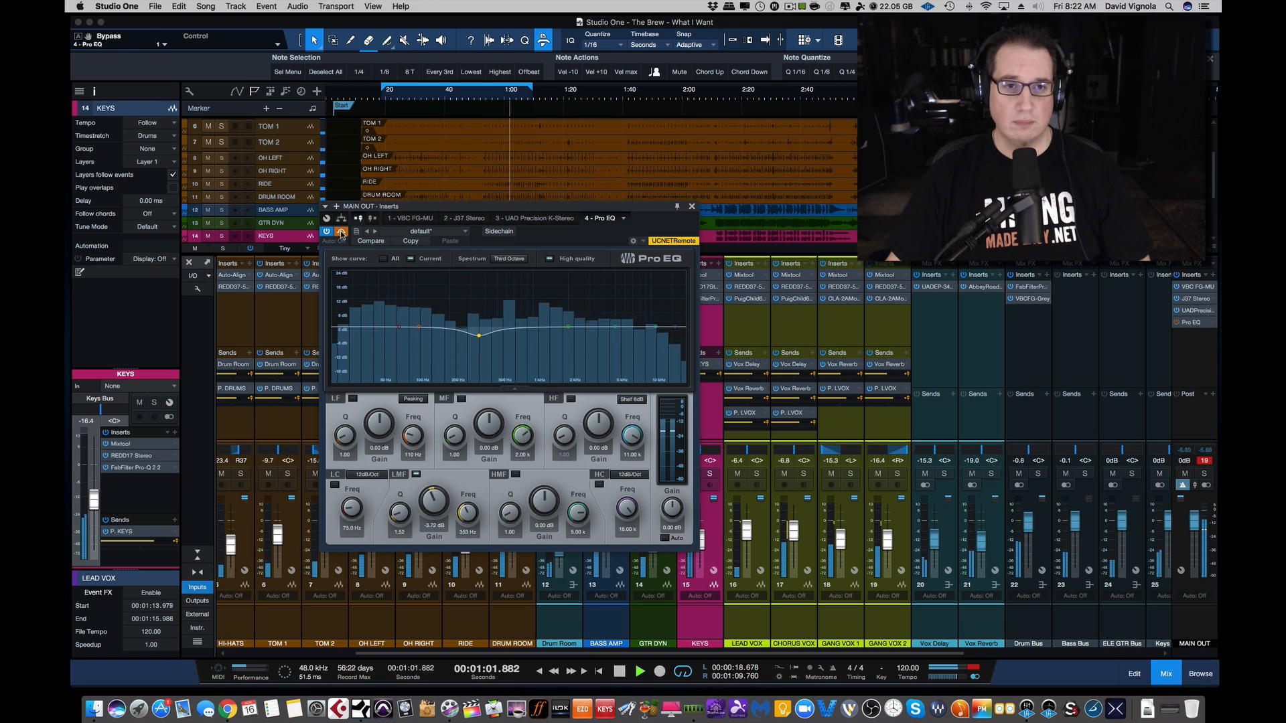
click(341, 232)
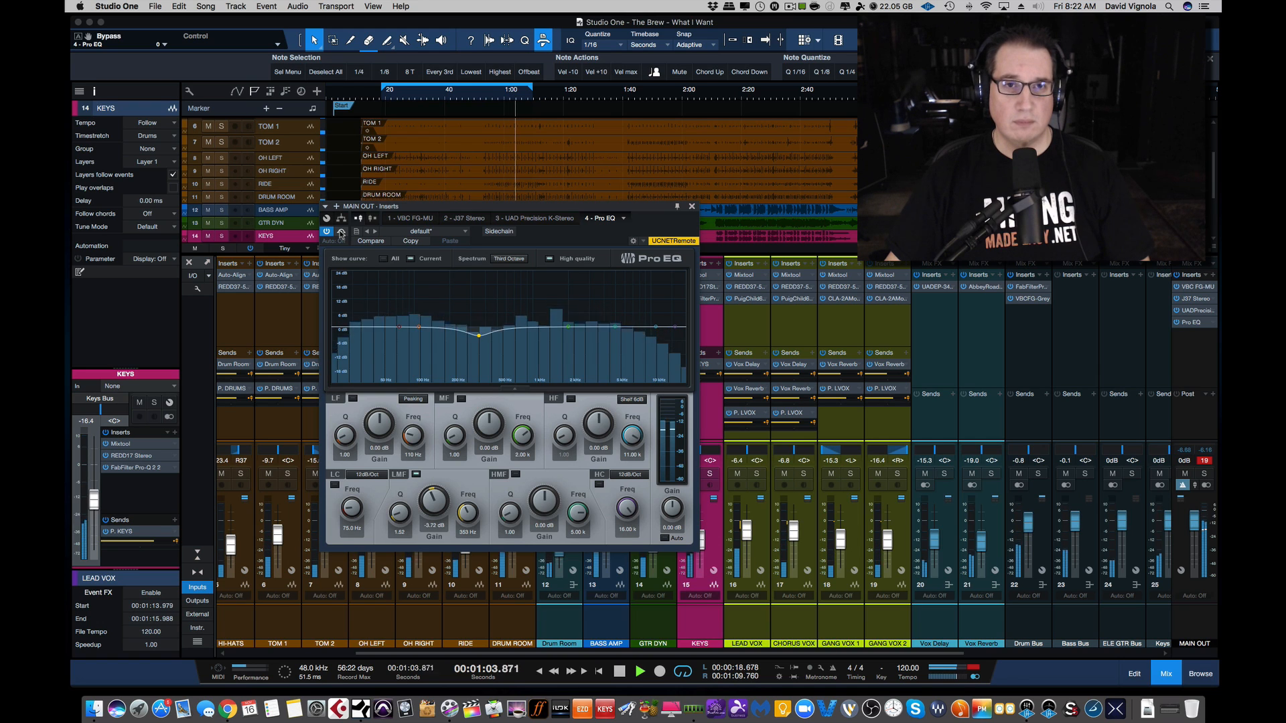
key(space)
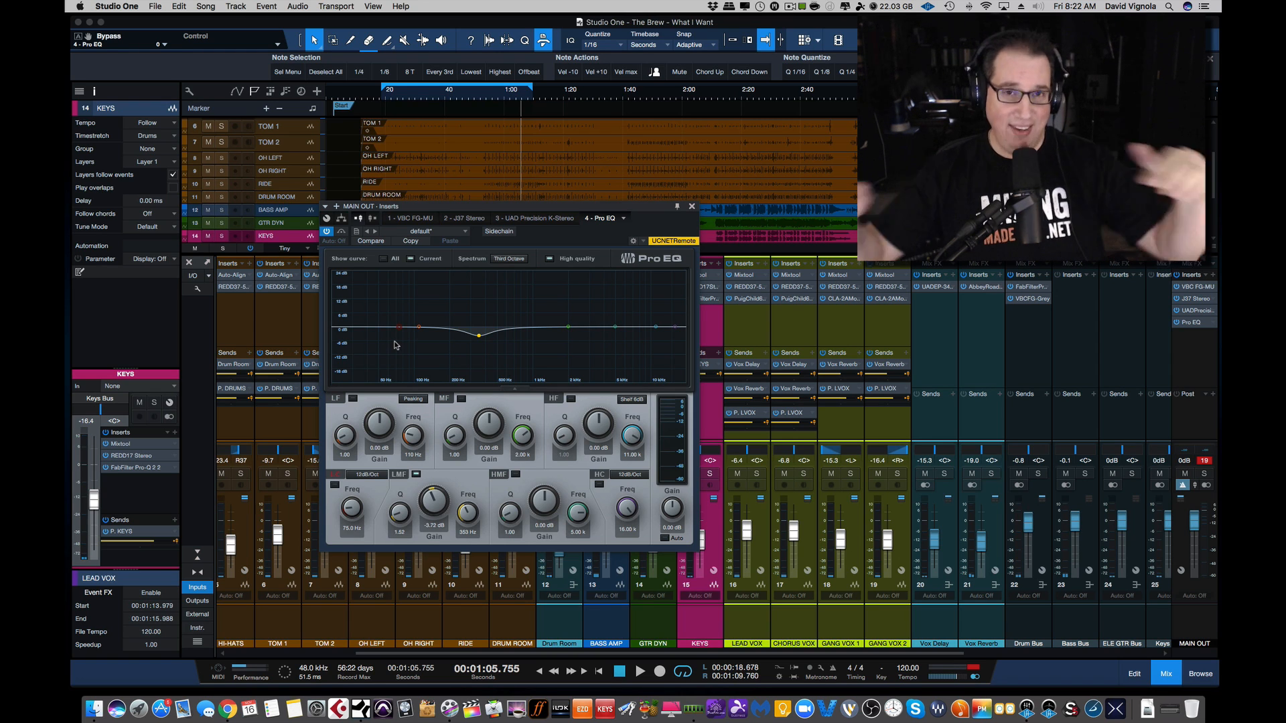
Step: Close the Pro EQ window and select the BASS AMP and GTR DYN channels in turn
click(692, 207)
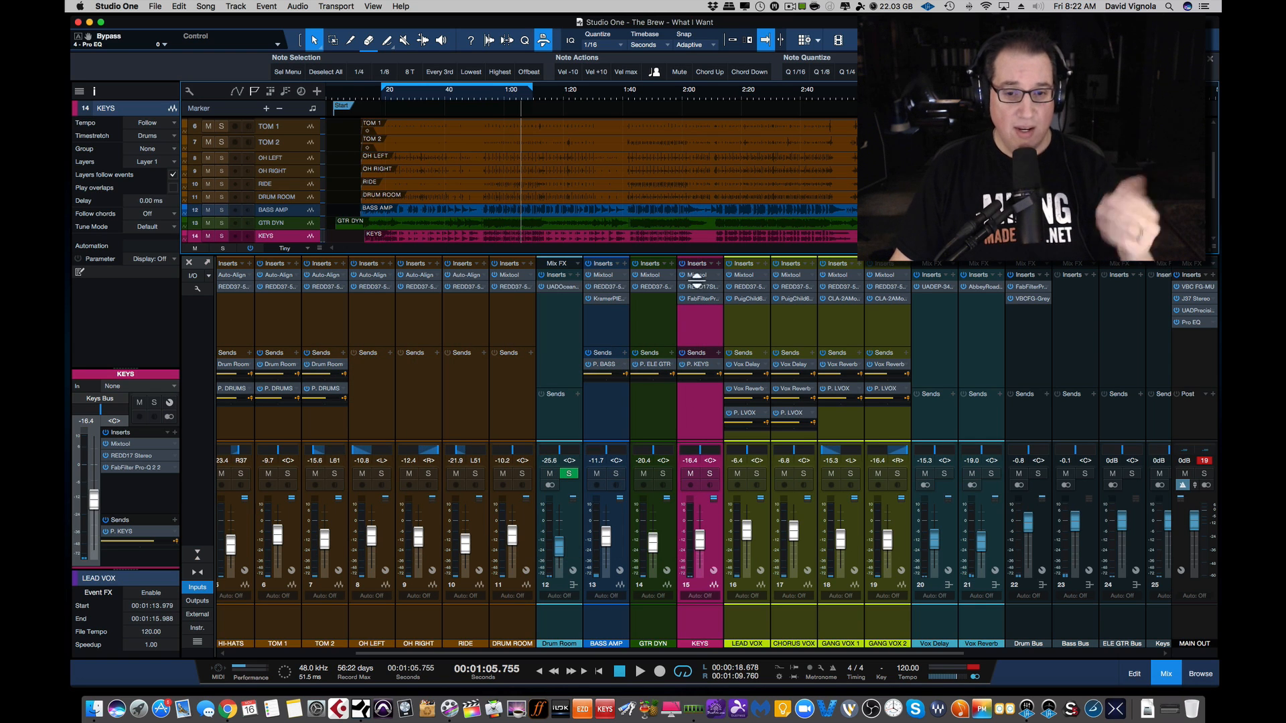
click(599, 620)
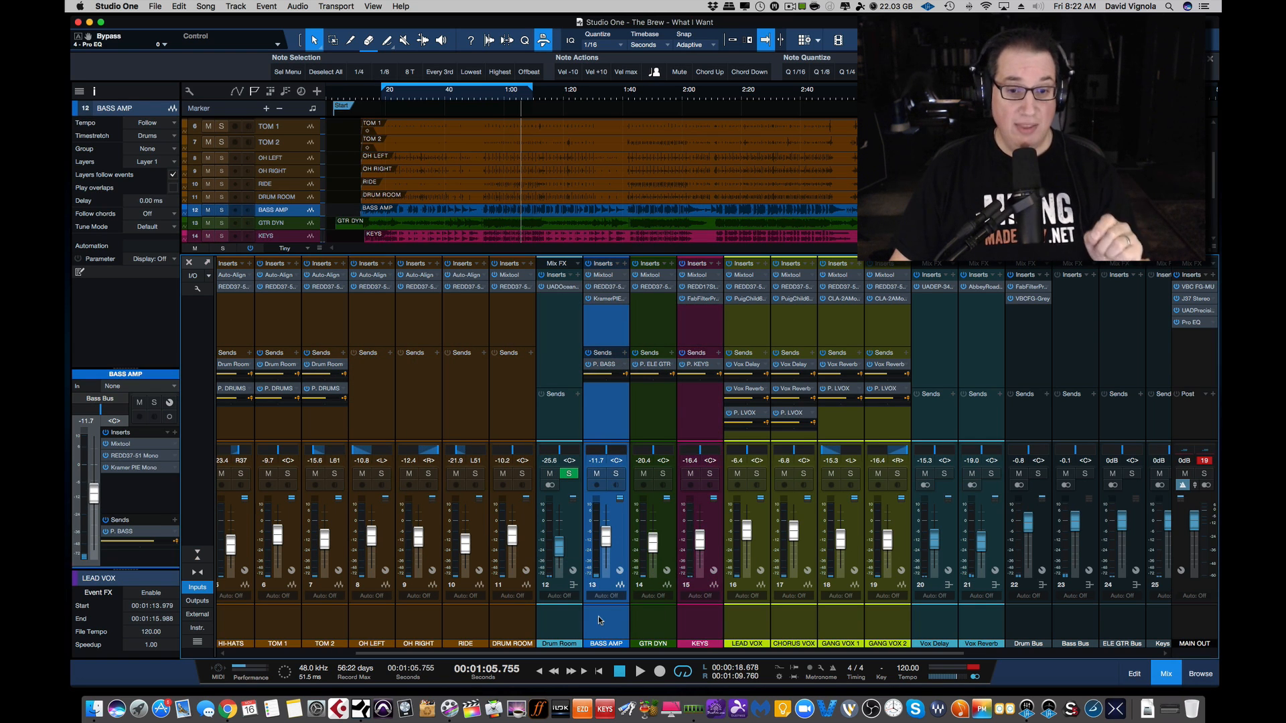
click(647, 617)
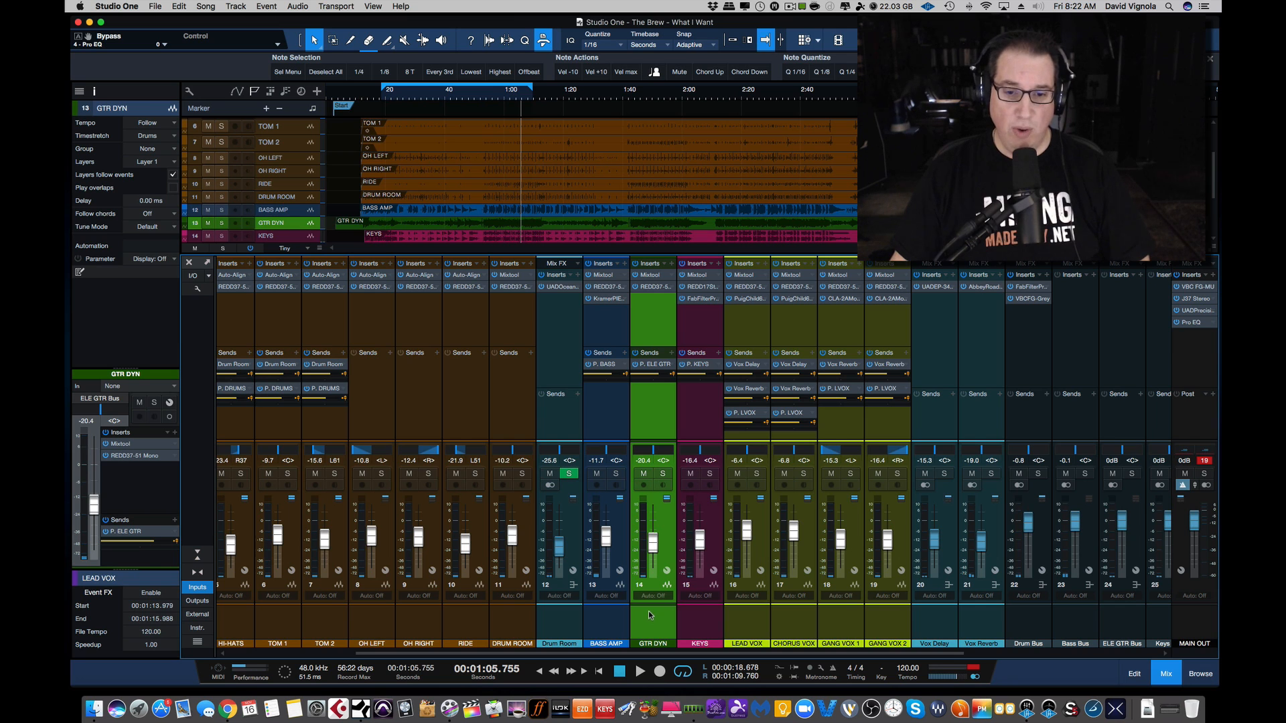
Step: Select the P. DRUMS parallel channel in the mixer and reset the main output's clip indicator
drag(550, 653, 652, 653)
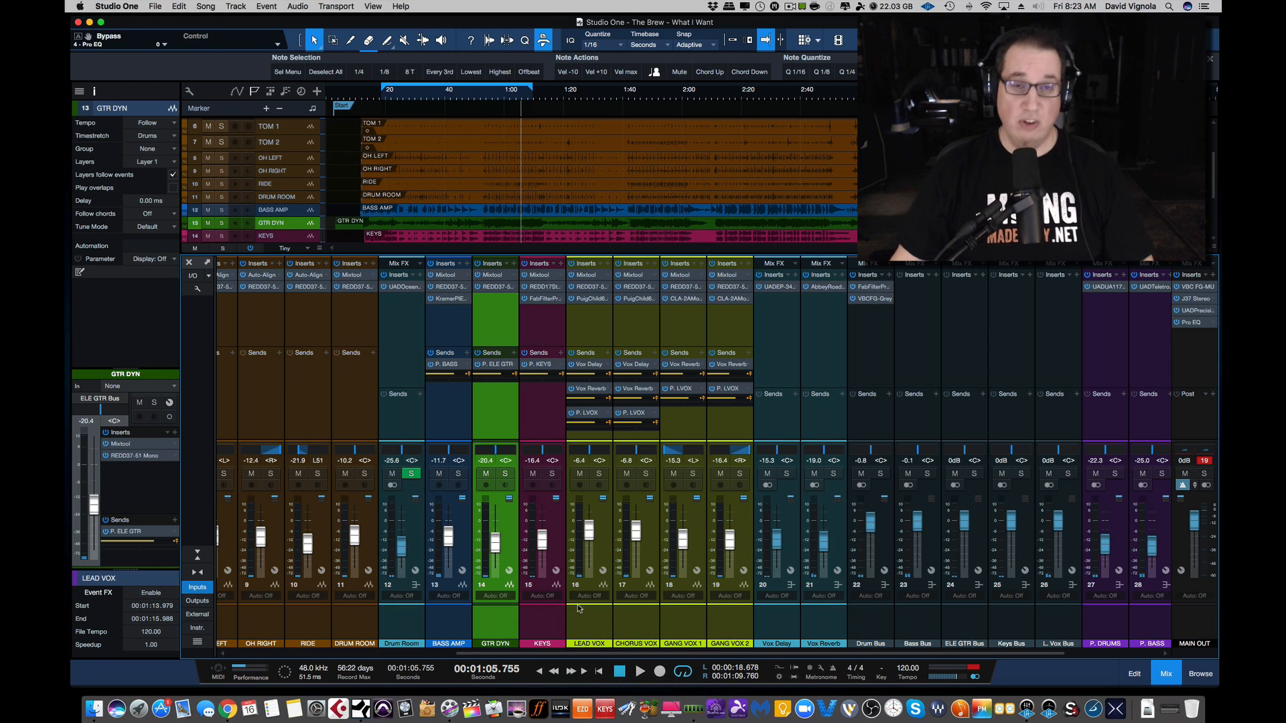
scroll(662, 656, right, 3)
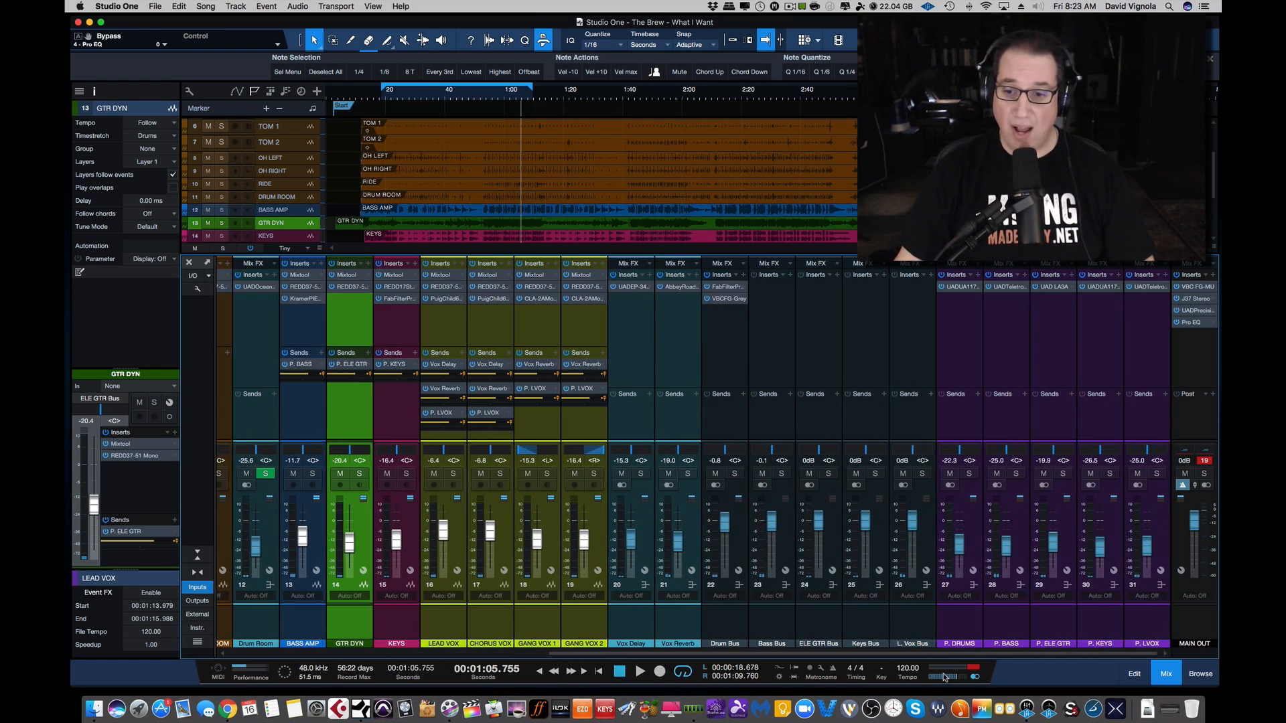
click(957, 625)
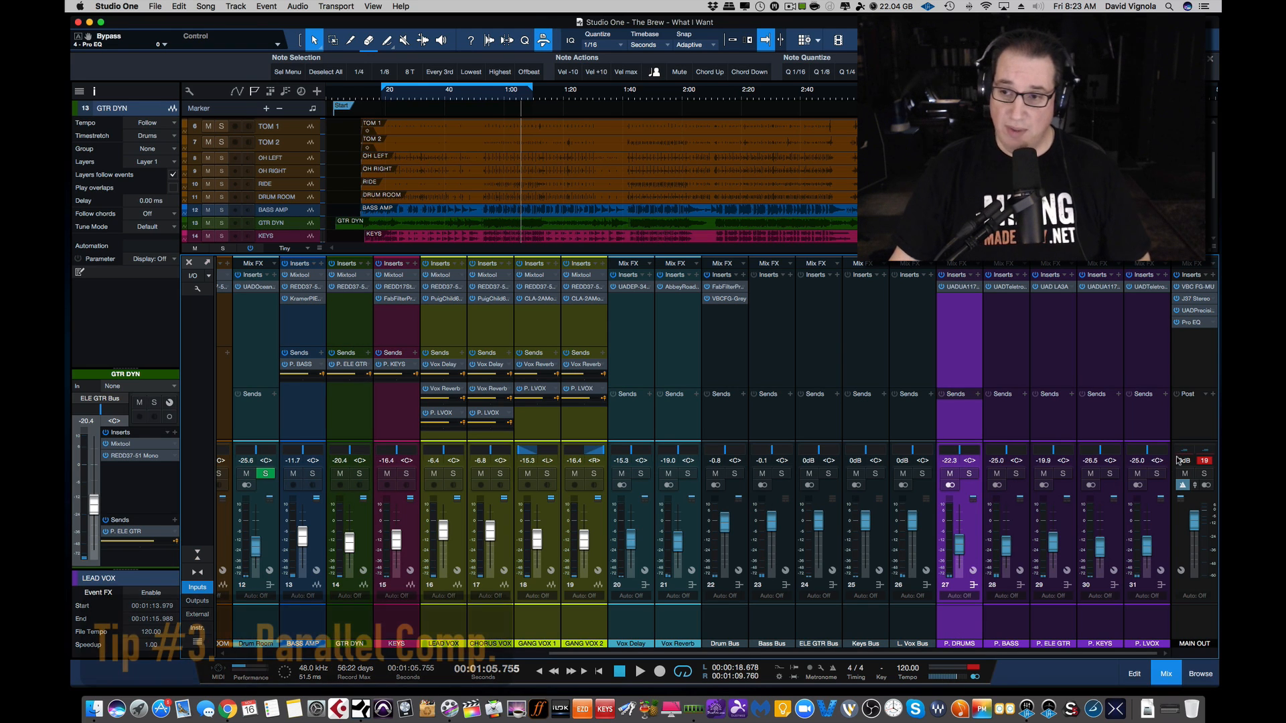
click(1205, 460)
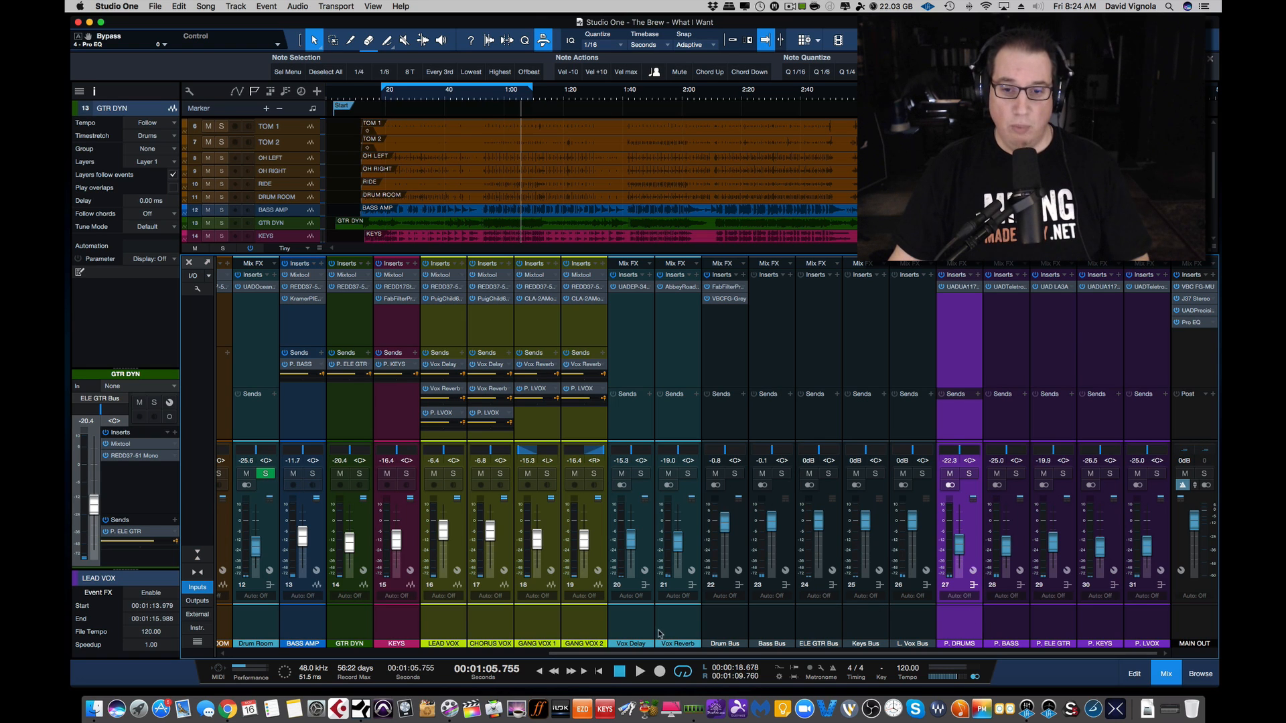
Step: Select the bus channels from Drum Bus to L. Vox Bus together, and step through them one by one
click(722, 633)
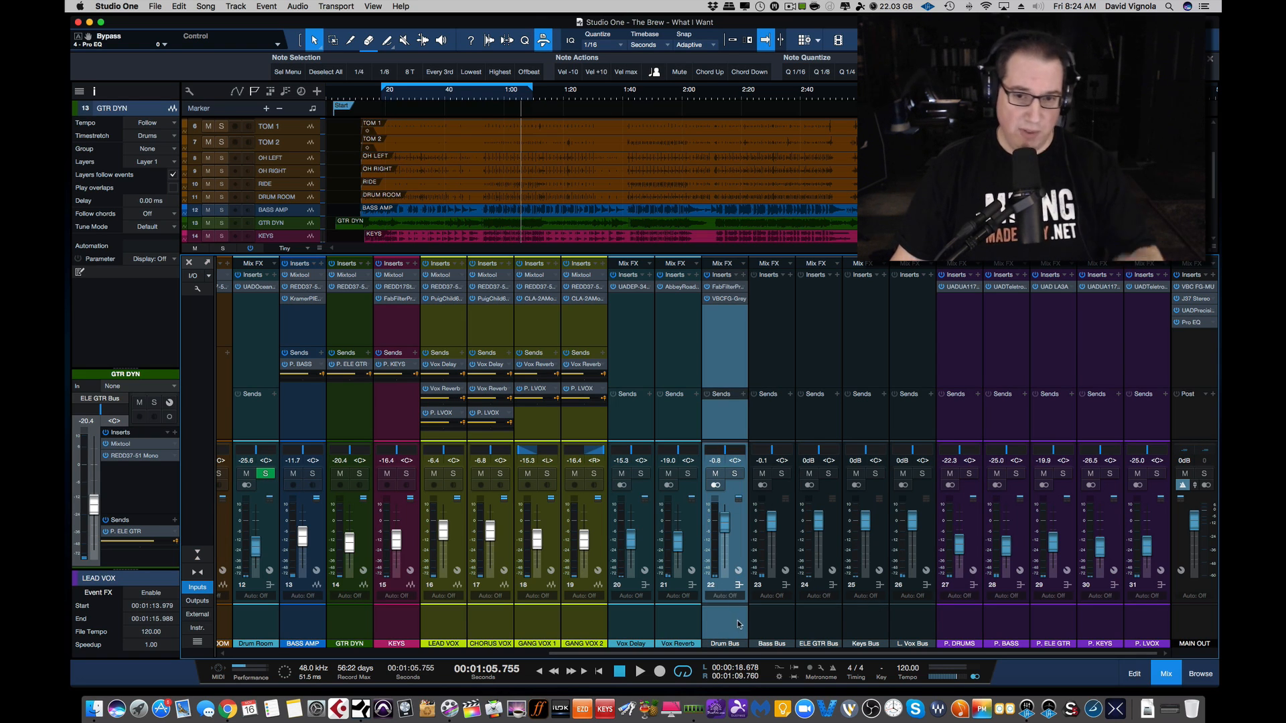
shift+click(898, 627)
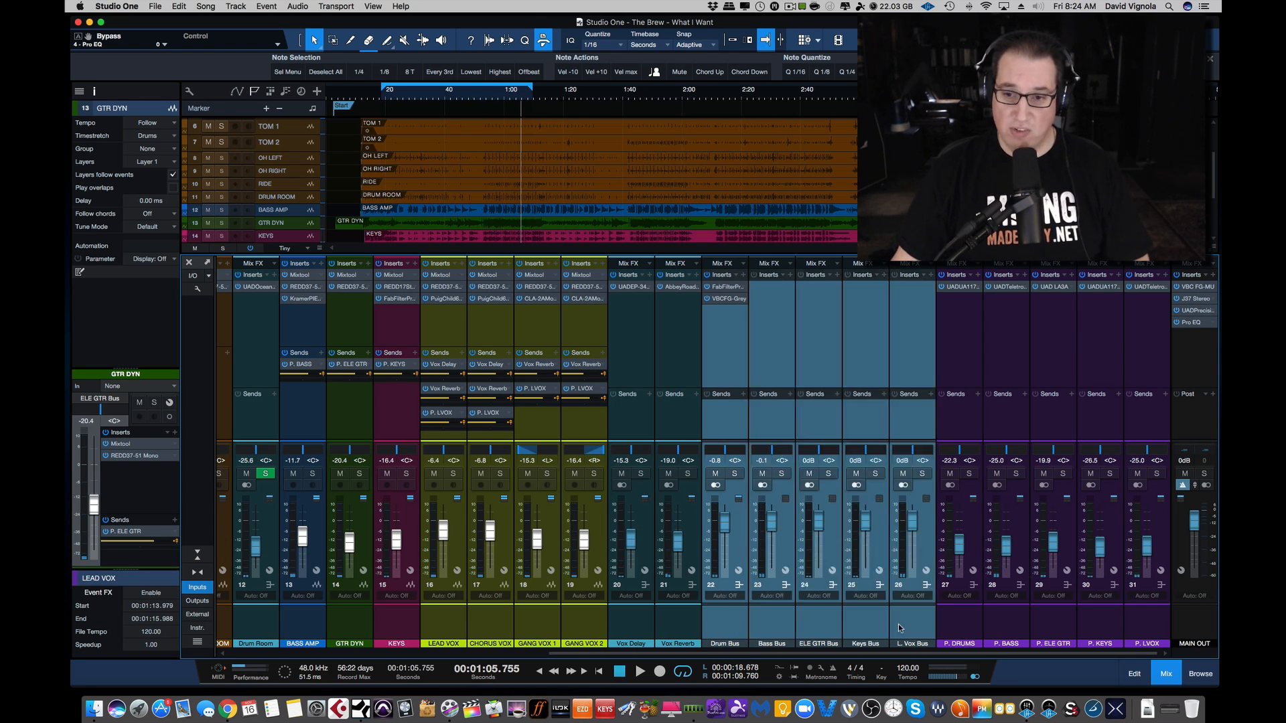
click(730, 626)
click(771, 618)
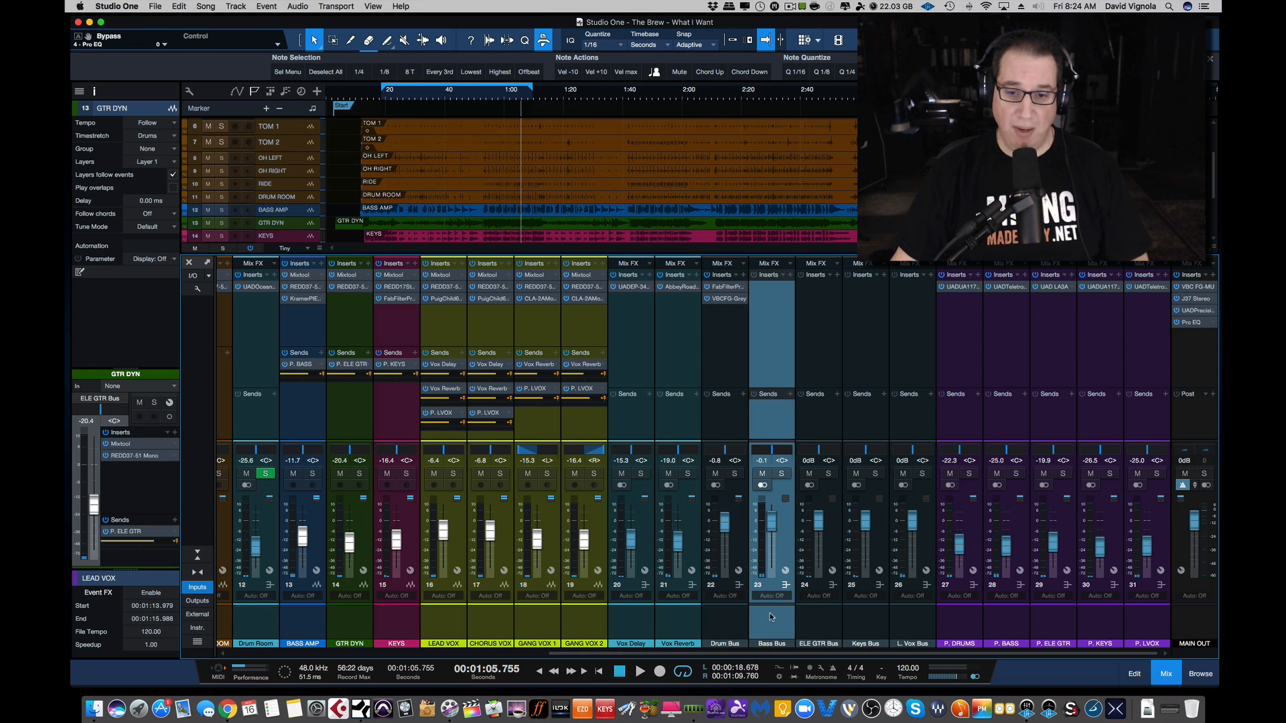
click(810, 620)
click(859, 620)
click(900, 616)
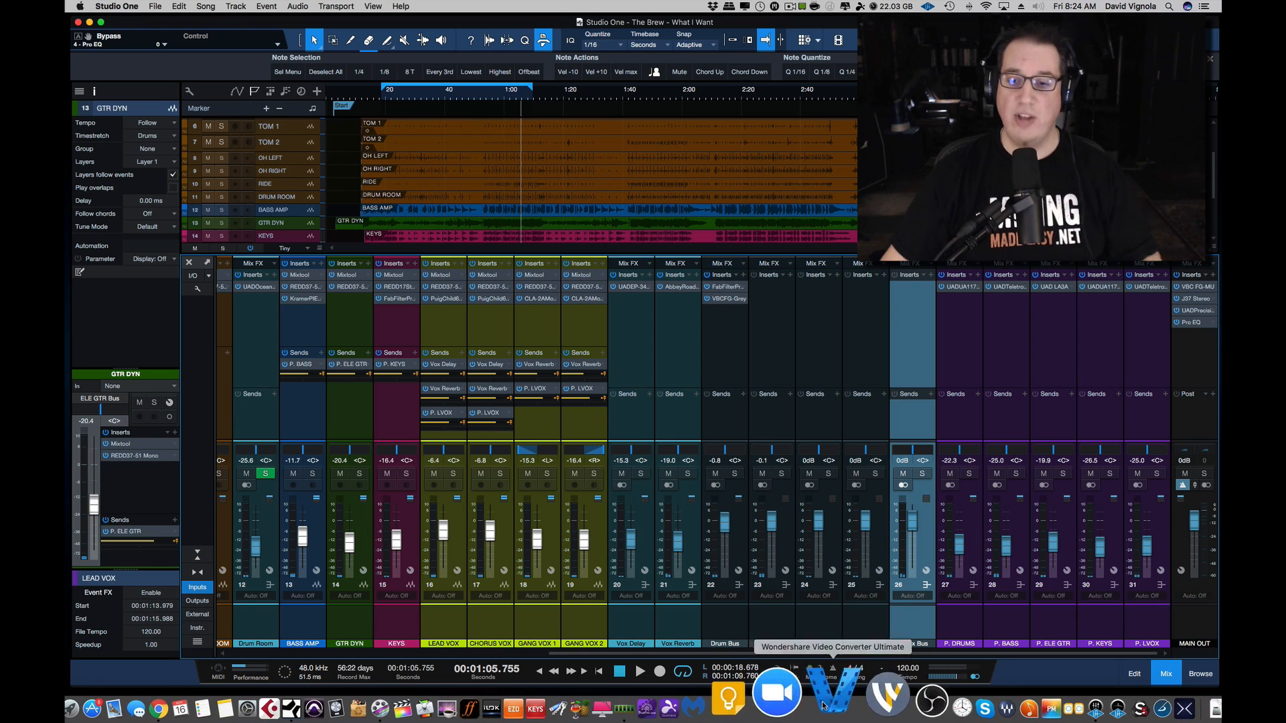
Step: Select the parallel compression channels in turn, from P. DRUMS through P. BASS, P. ELE GTR and P. KEYS to P. LVOX
click(956, 625)
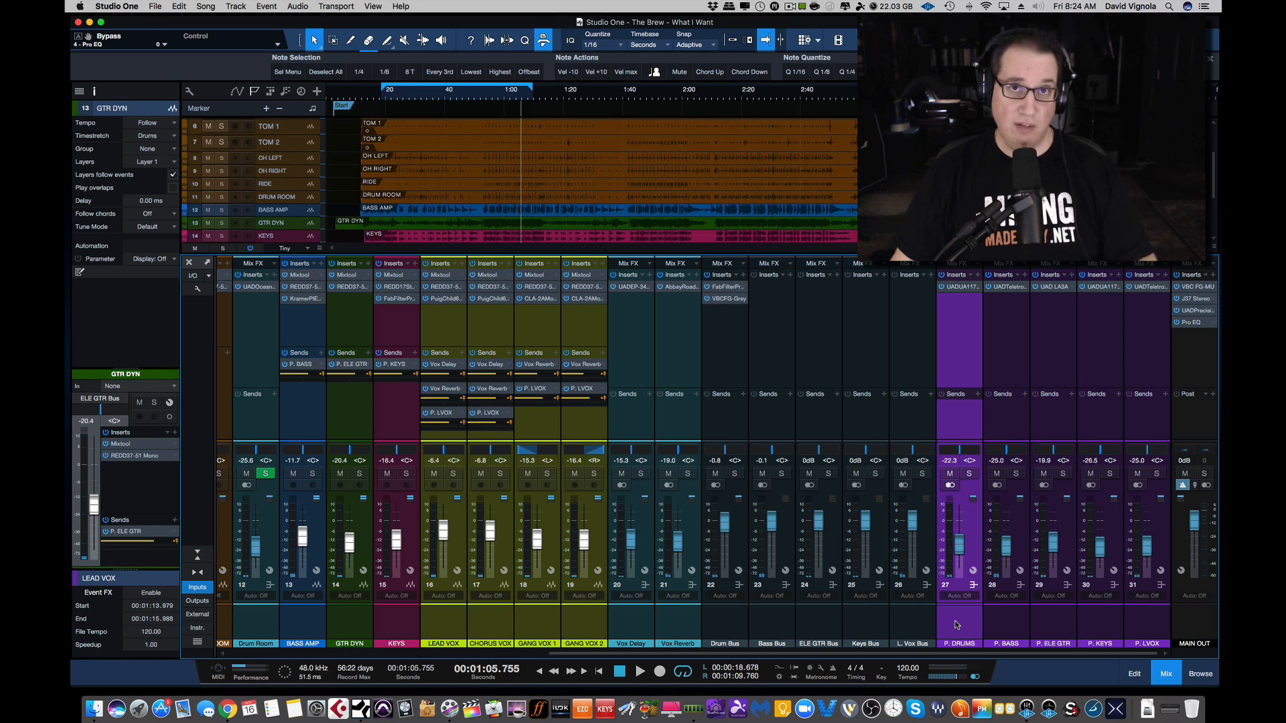
click(1005, 626)
click(1046, 627)
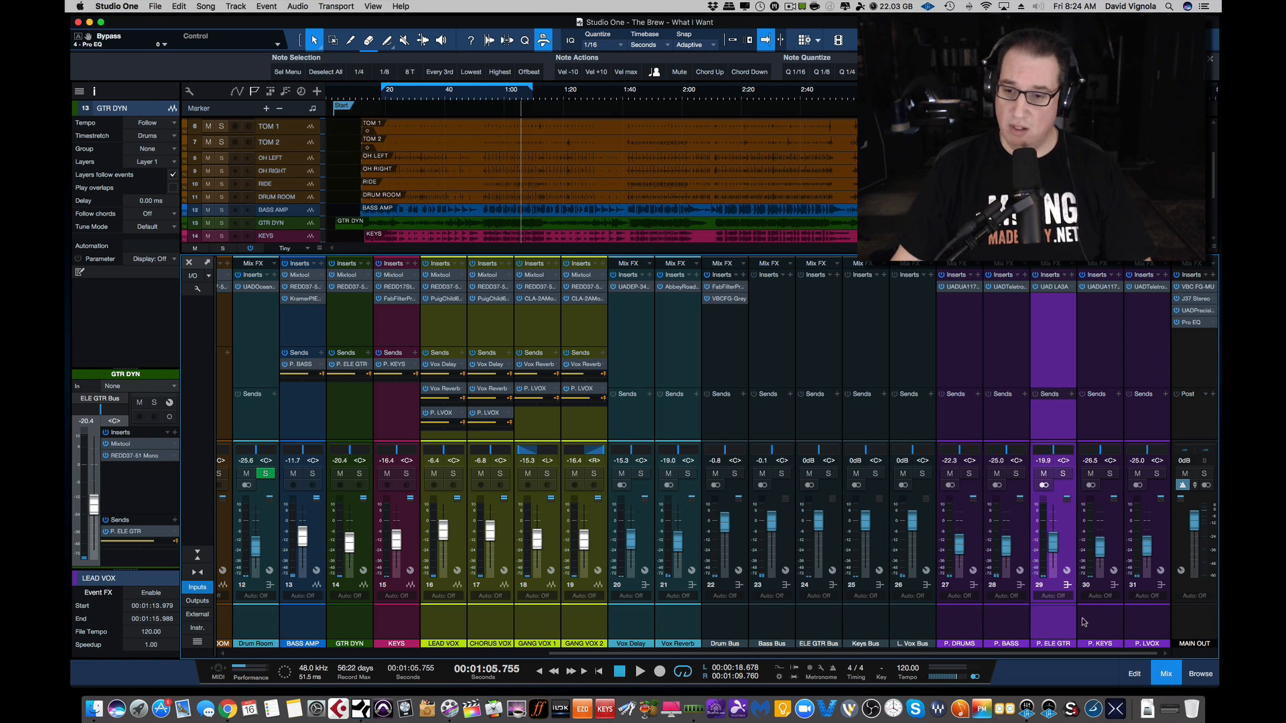
click(1088, 622)
click(1151, 621)
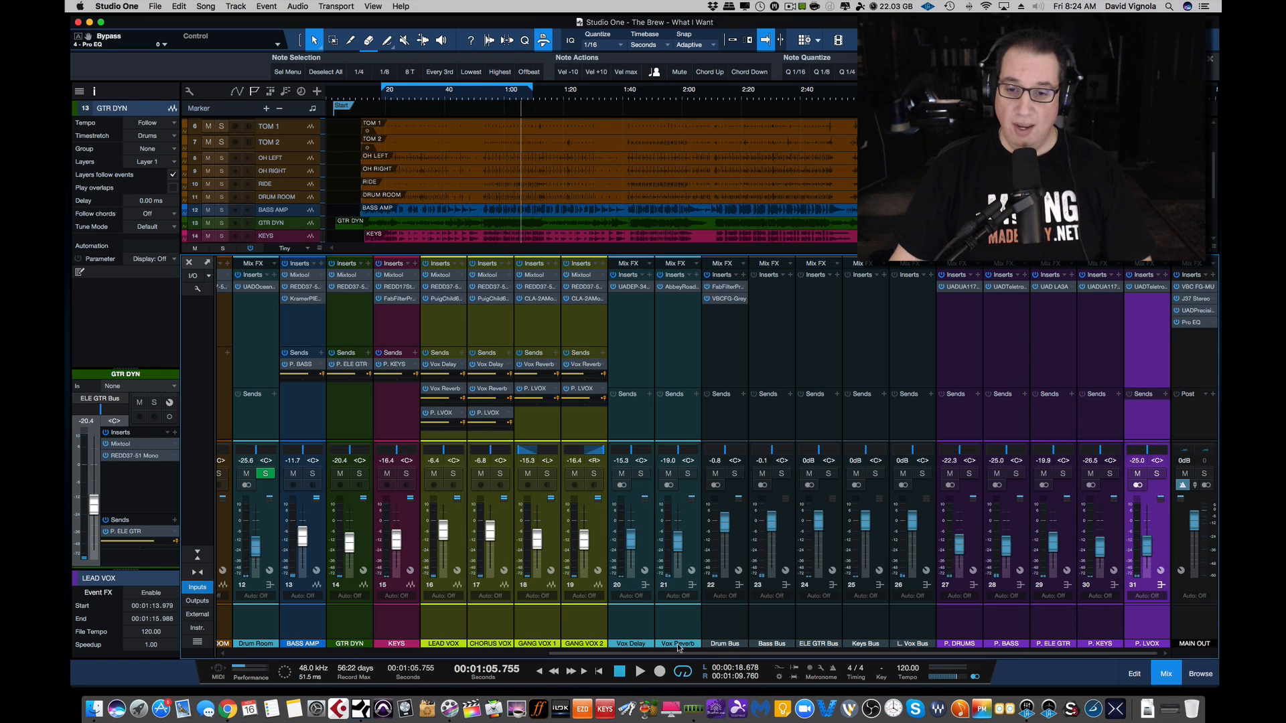
Step: Solo the Drum Bus and play it while checking the drum channels' P. DRUMS sends, and stop playback
click(737, 625)
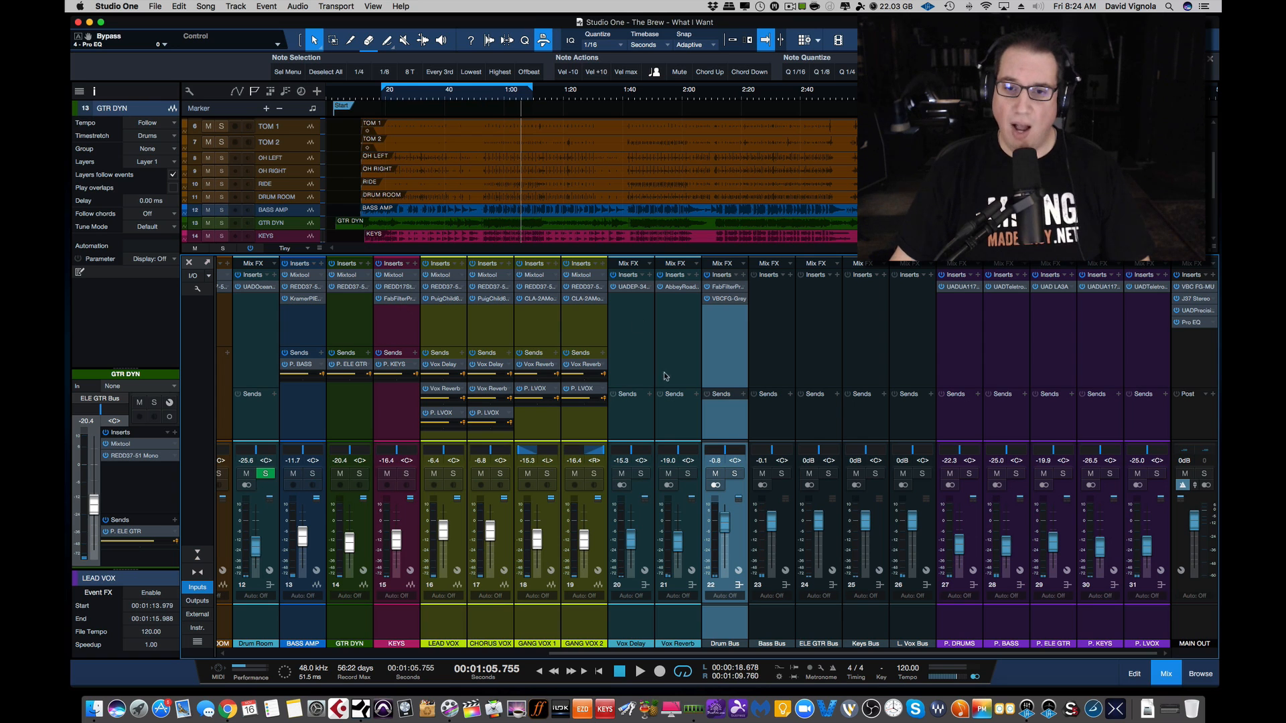
click(735, 474)
key(space)
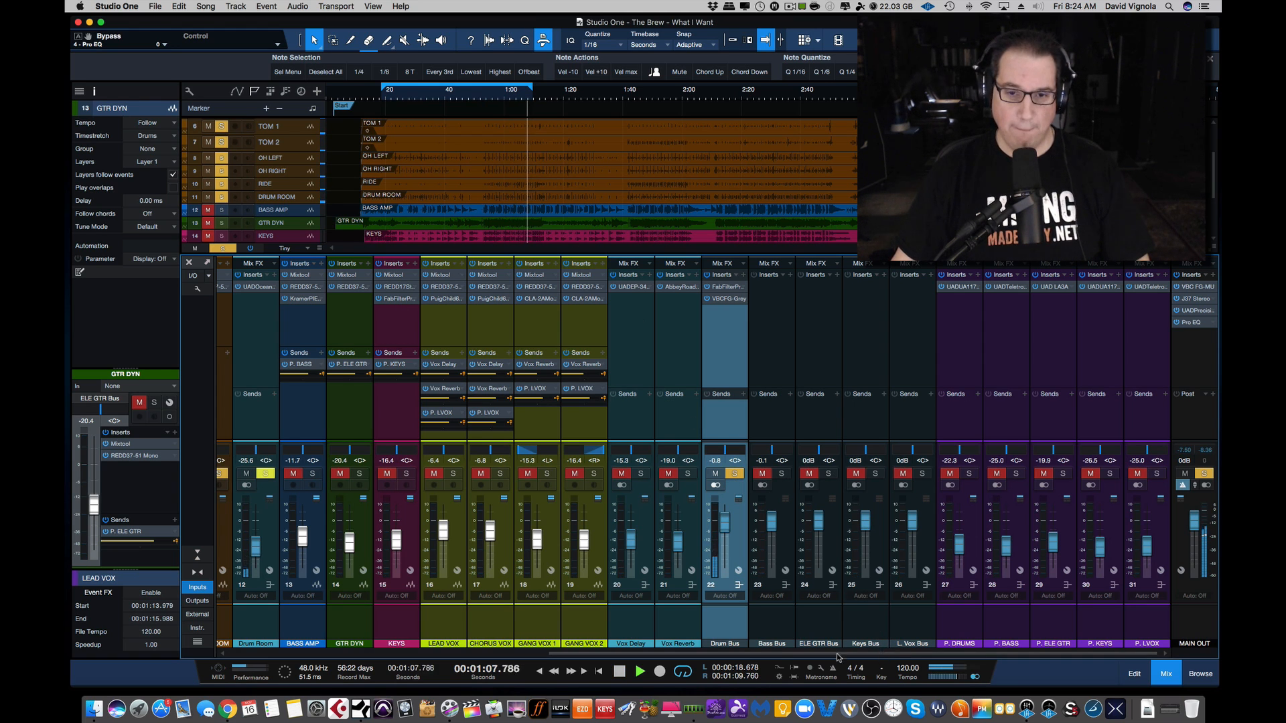
drag(882, 651, 556, 652)
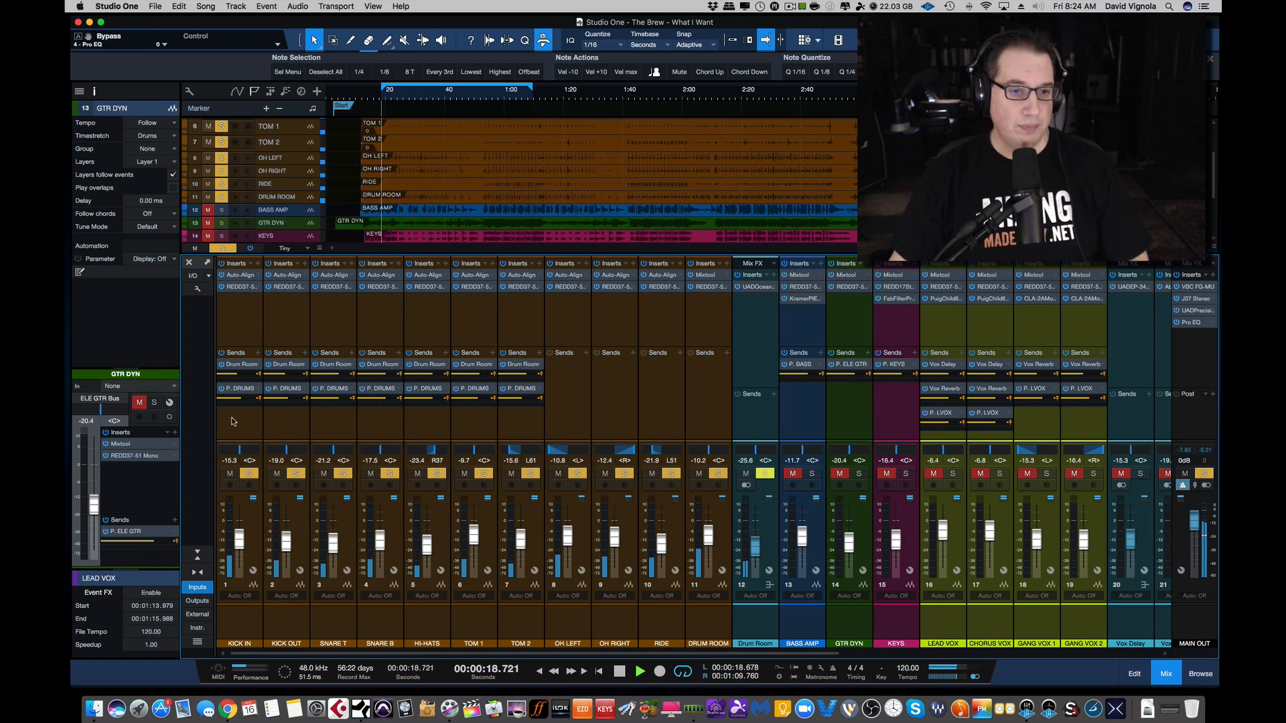
key(space)
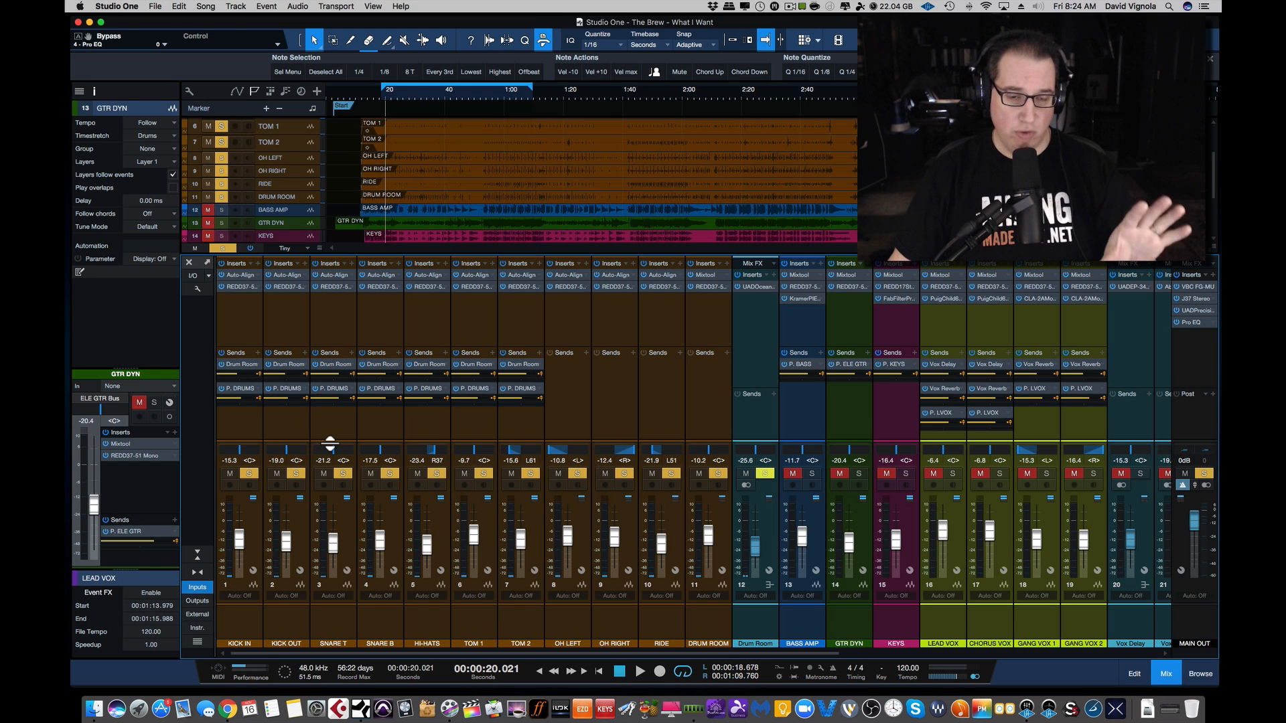
Step: Open the UAD 1176LN compressor on the P. DRUMS channel and set its input to about -24.7 dB during playback
drag(505, 656, 824, 656)
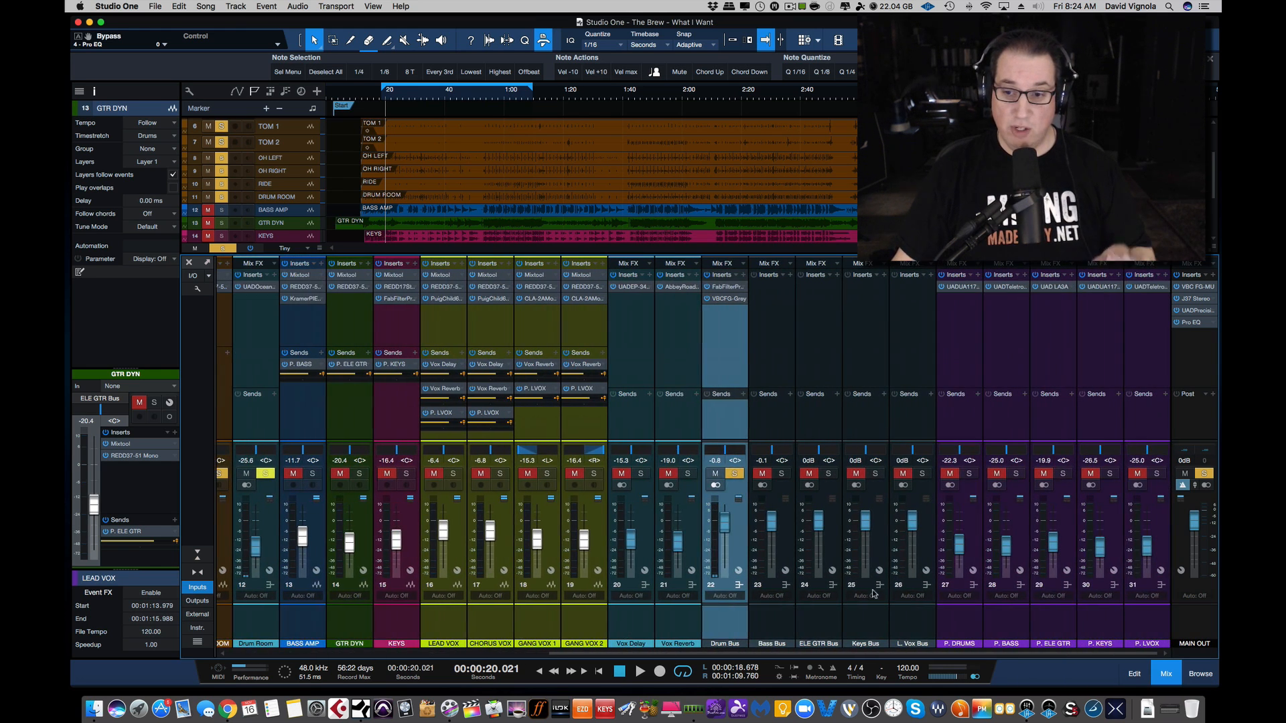
click(958, 287)
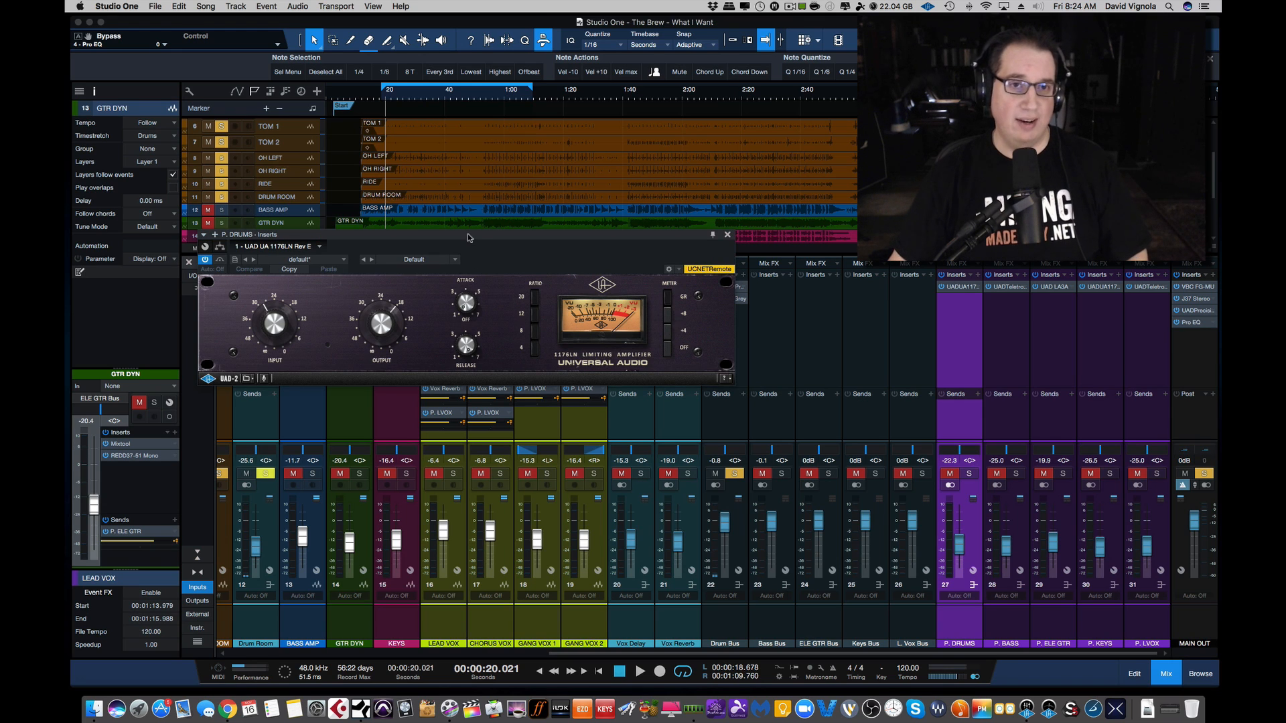
drag(468, 238, 463, 276)
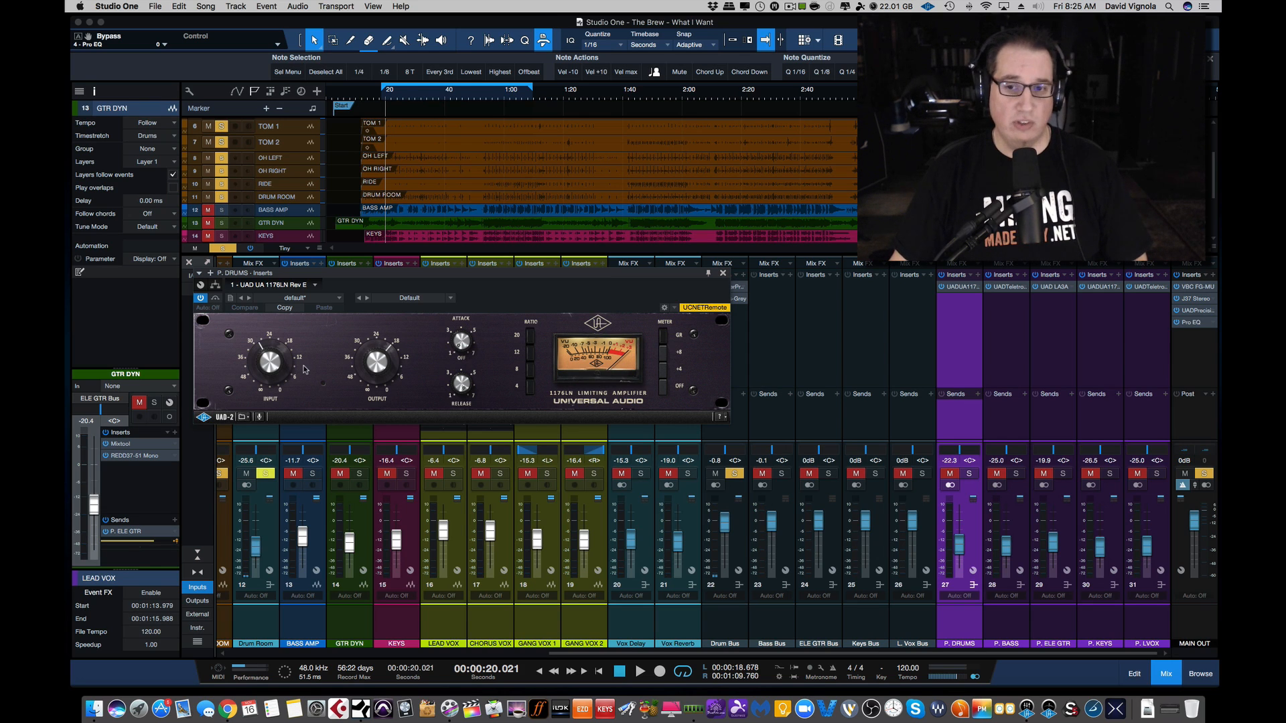
key(space)
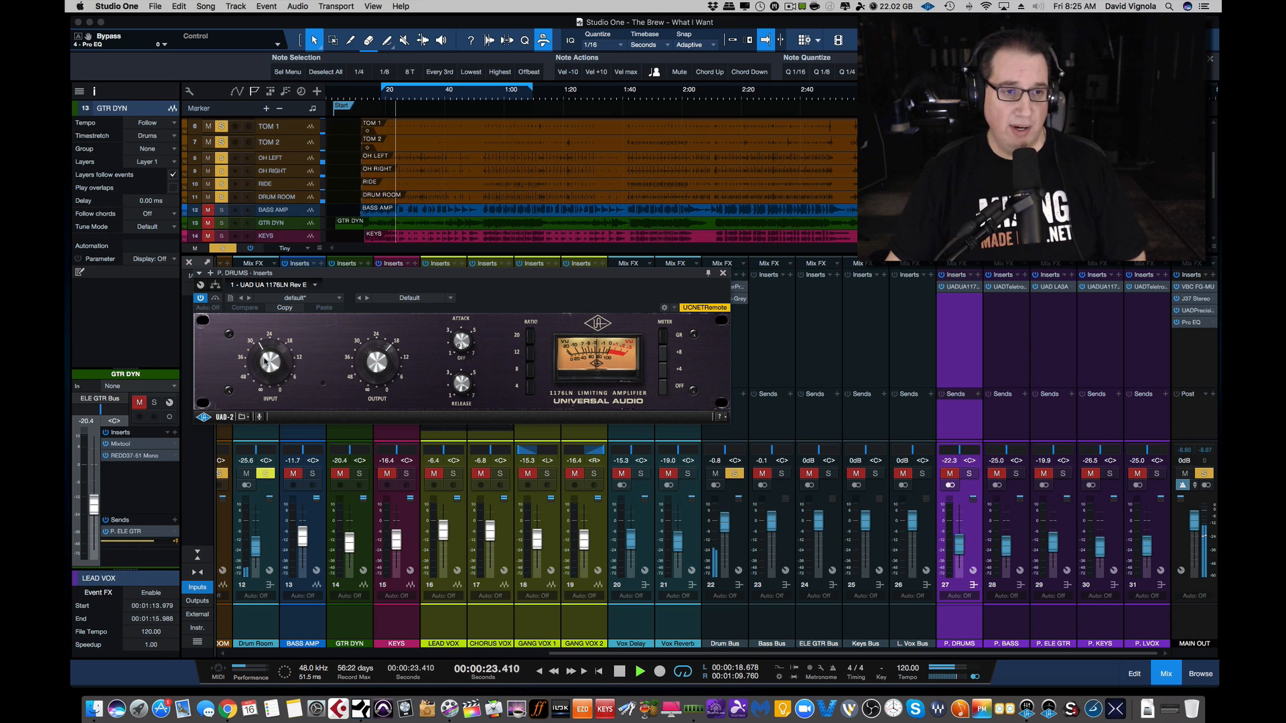
click(262, 348)
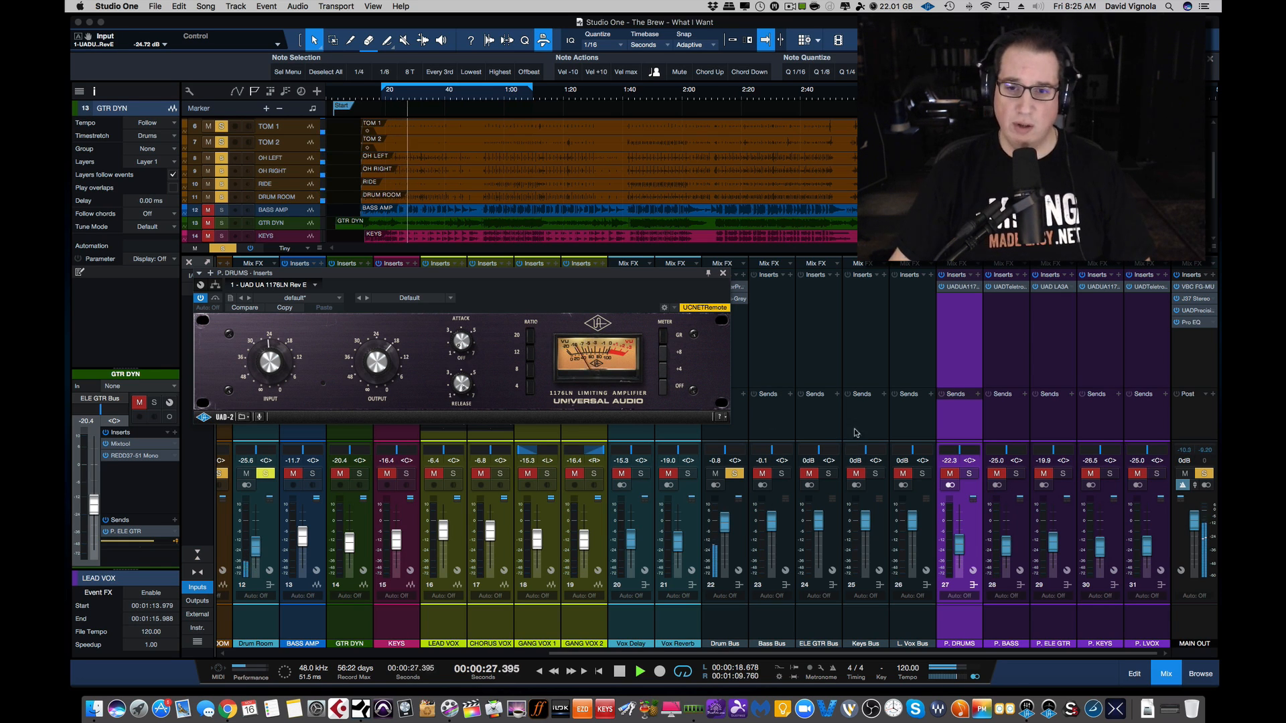
Step: Solo P. DRUMS in place of the Drum Bus, toggle the Drum Bus mute, and raise the P. DRUMS fader to about -13.2 dB
click(970, 474)
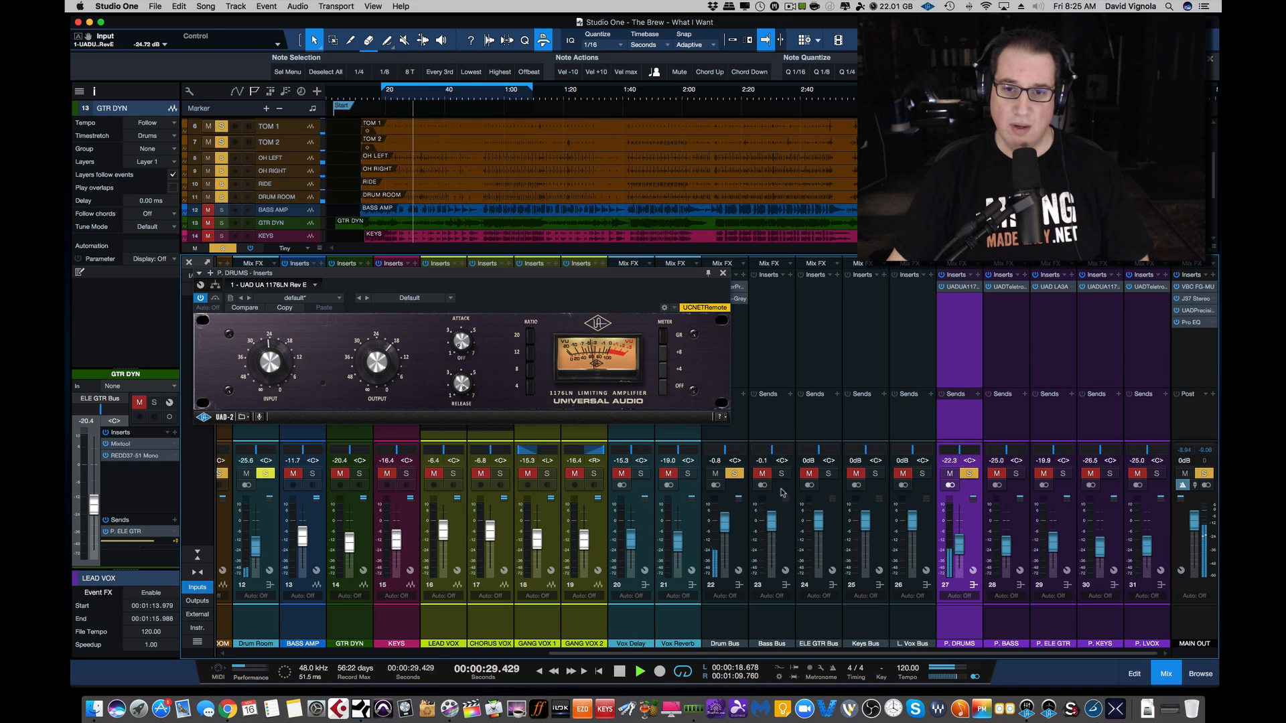
click(734, 473)
click(717, 474)
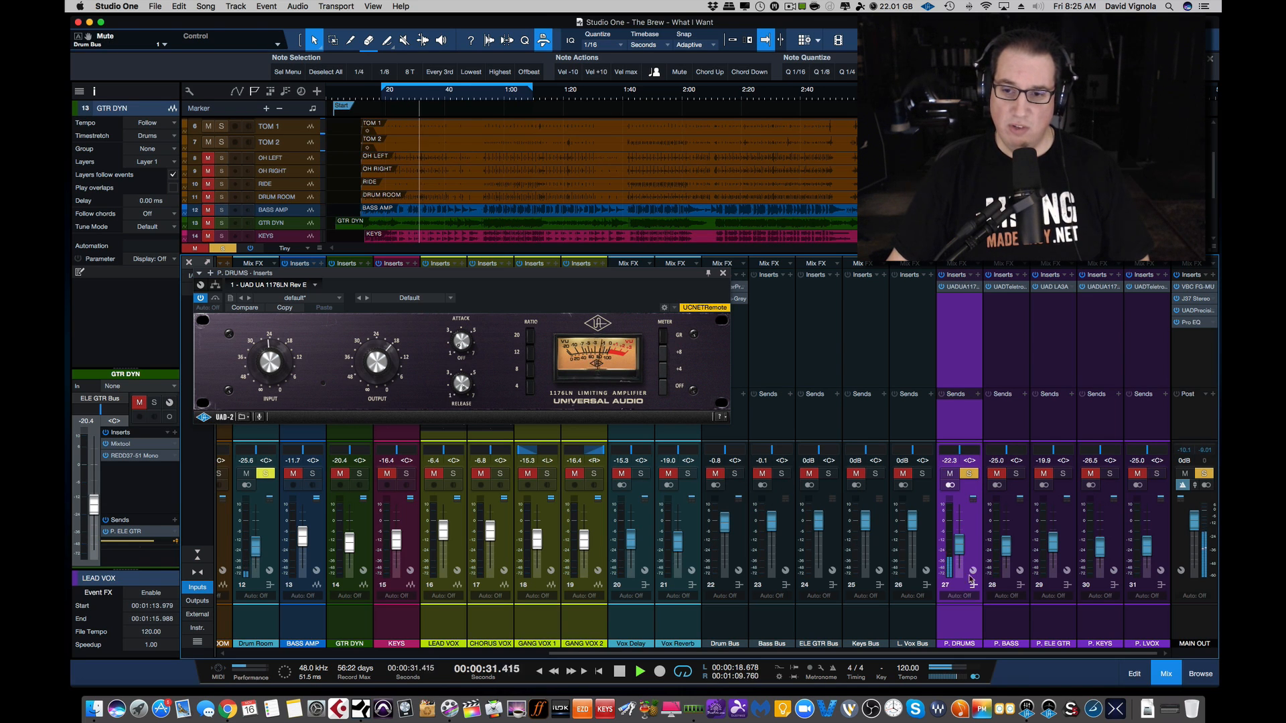
drag(960, 553, 958, 543)
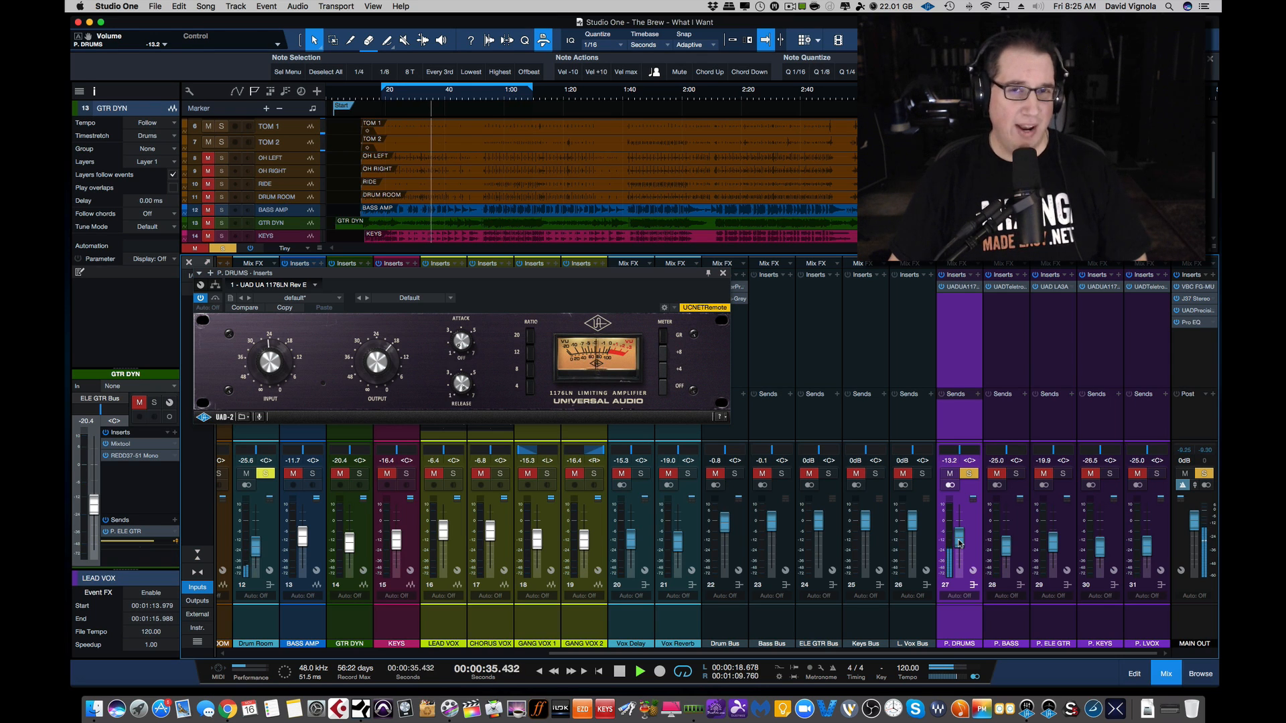
Step: Lower the P. DRUMS fader to about -28.2 dB and solo the Drum Bus together with it
drag(958, 543, 959, 553)
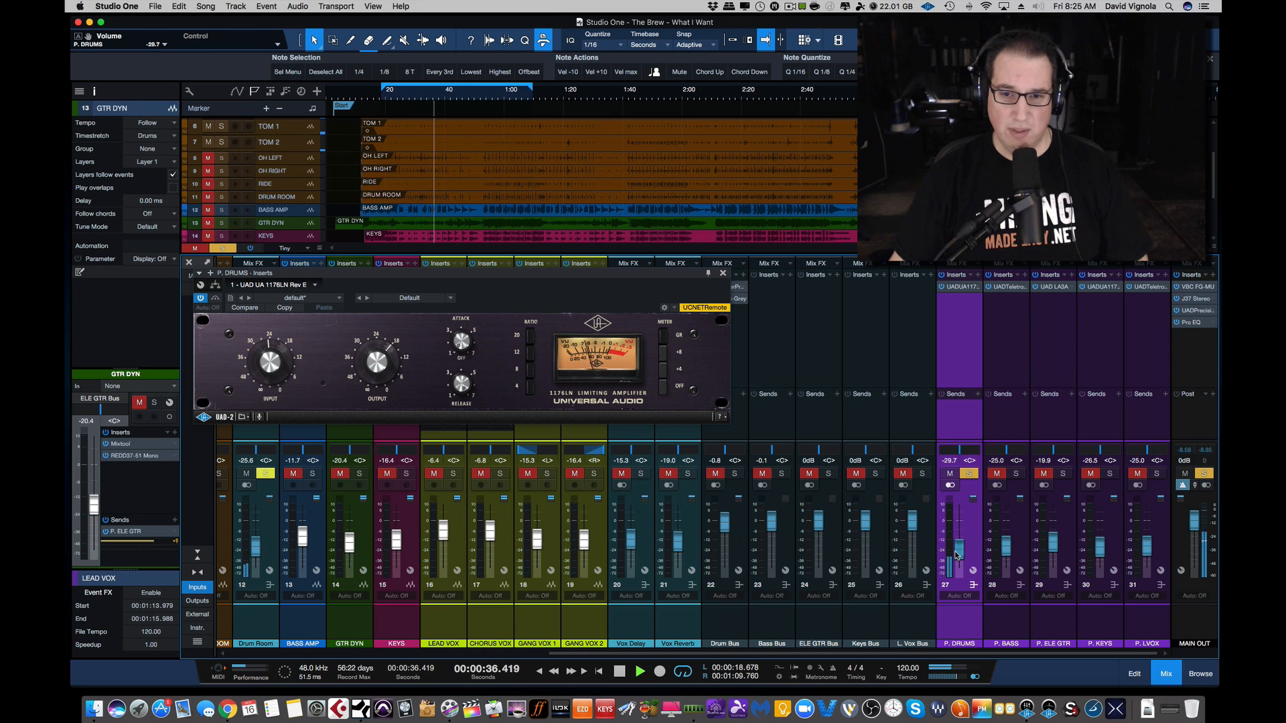
click(734, 474)
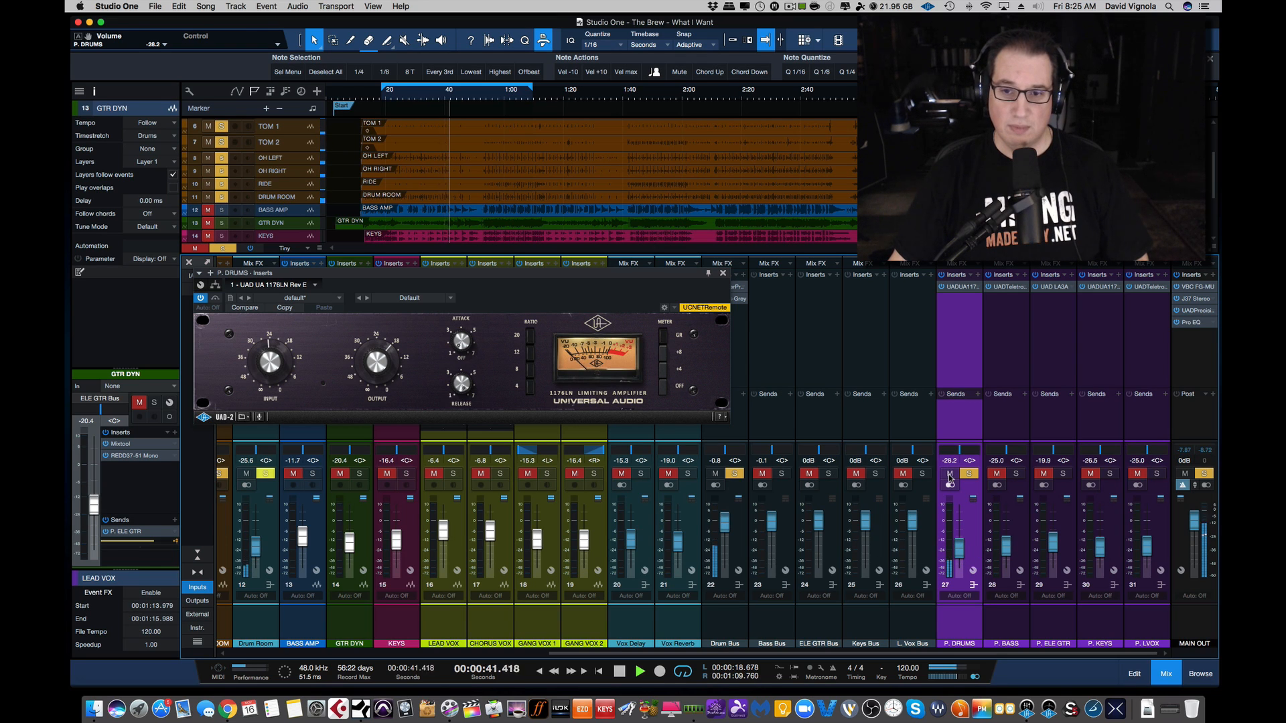
Step: Replay the drums from about 0:22 while muting and unmuting P. DRUMS for comparison, then stop playback and close the 1176LN window
click(405, 99)
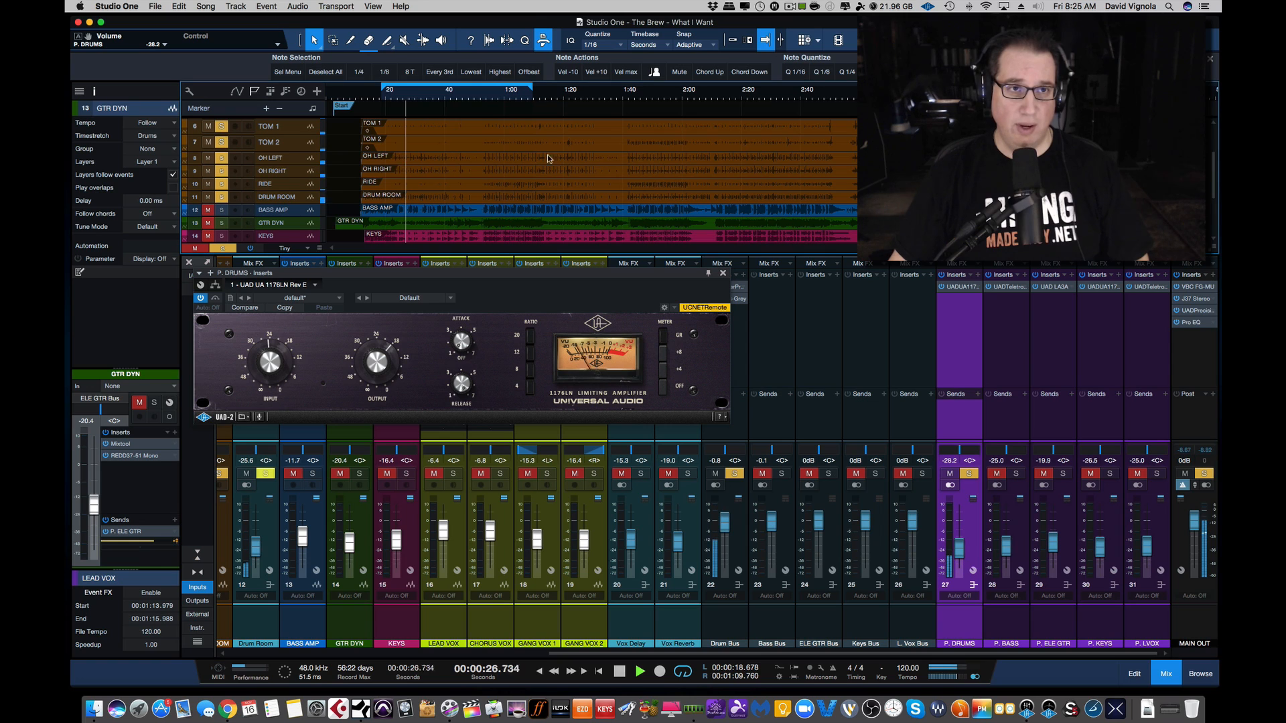
click(950, 473)
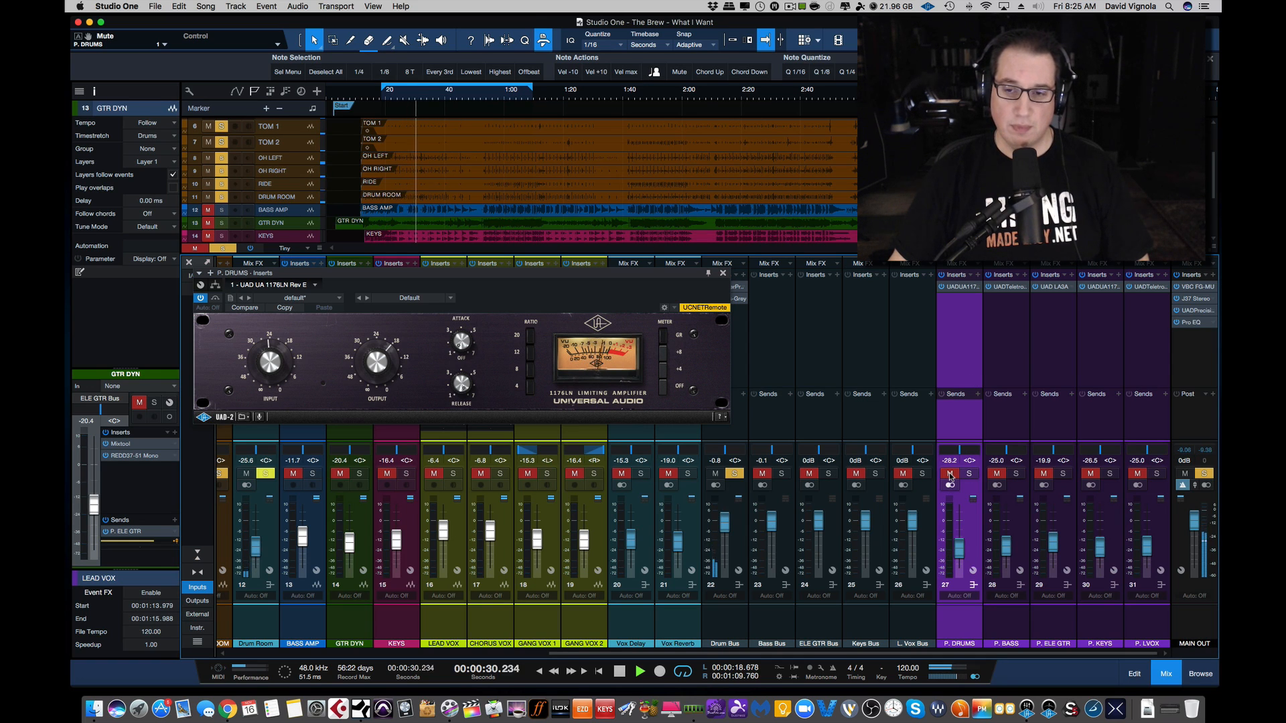
click(950, 474)
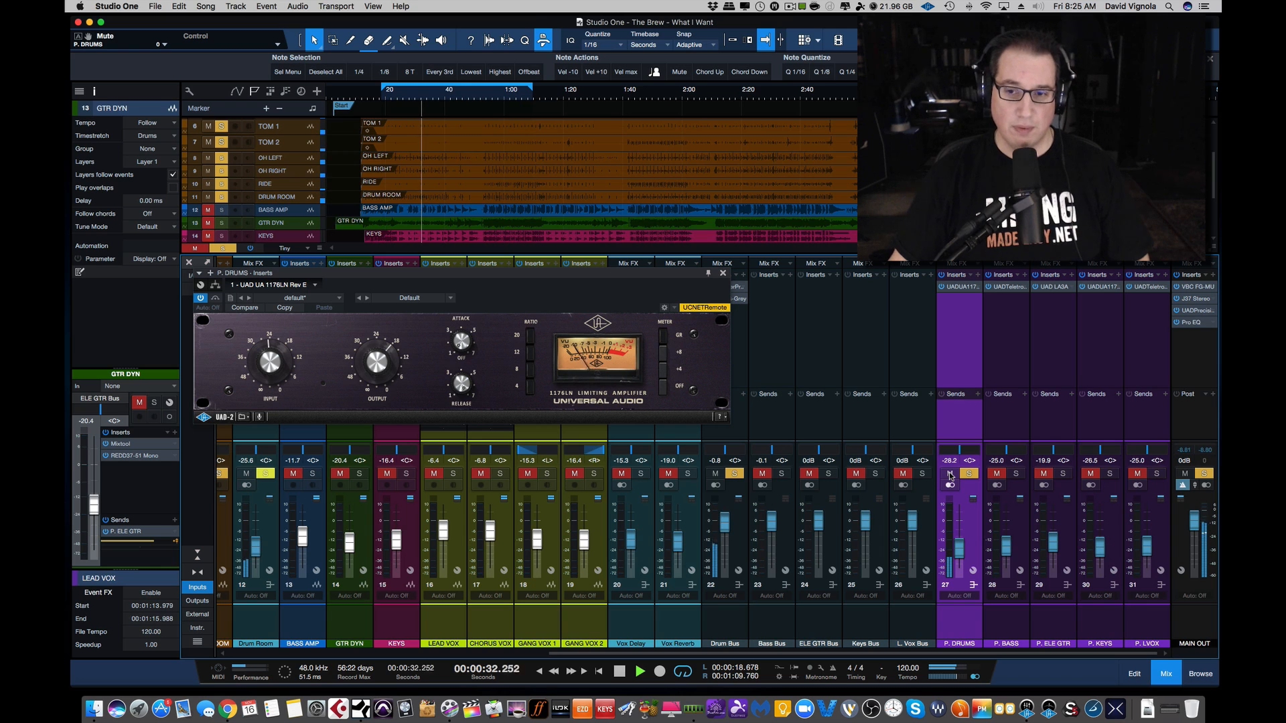
key(space)
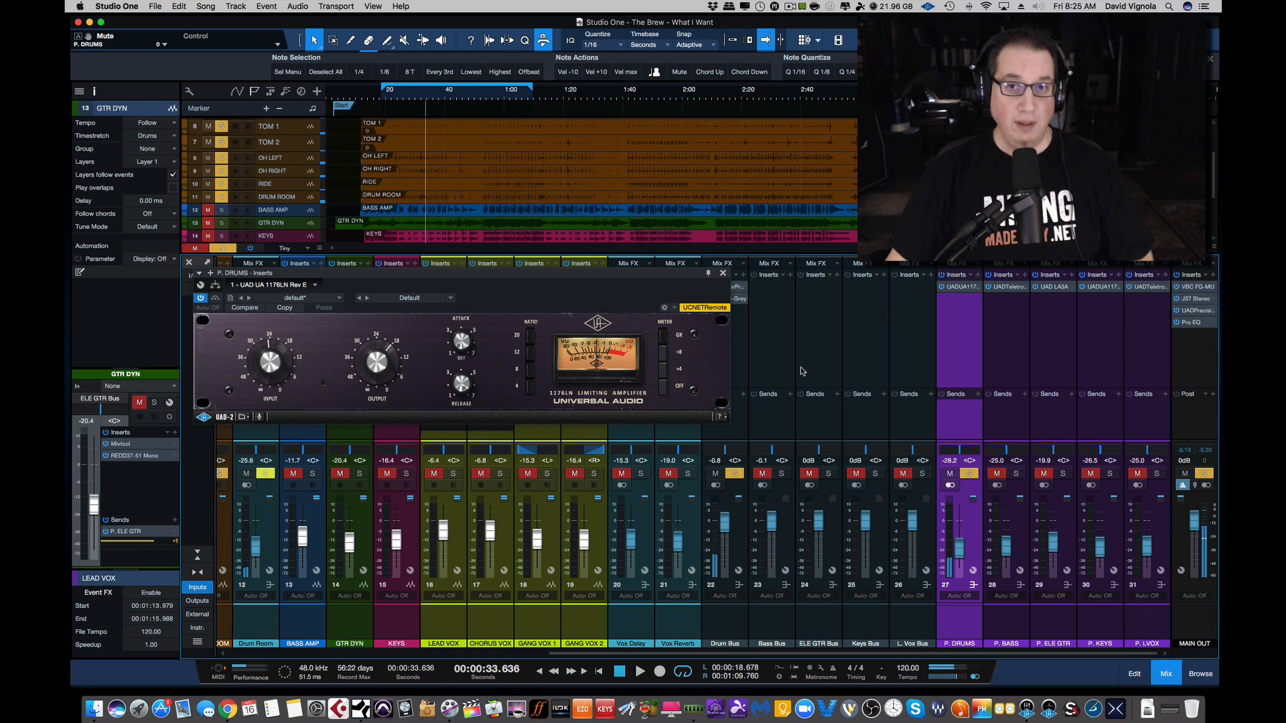
click(721, 274)
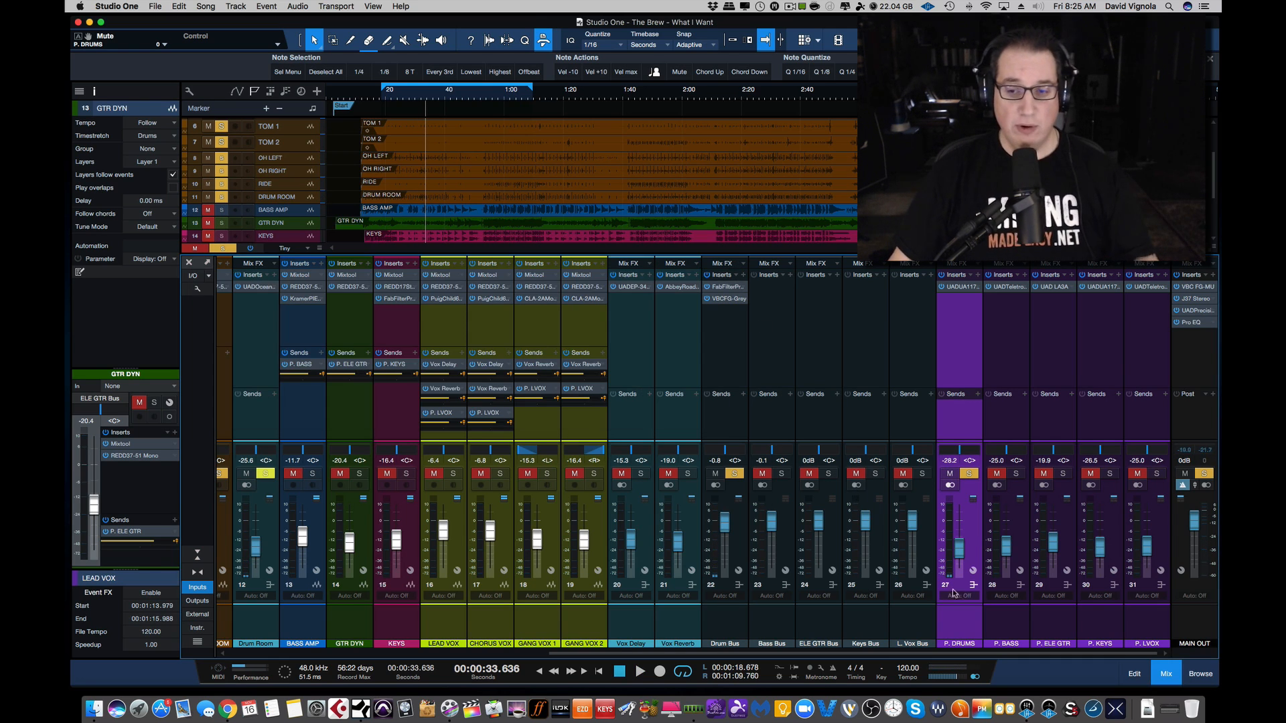
Step: Select the remaining parallel compression channels one after another, from P. BASS to P. LVOX
click(1005, 616)
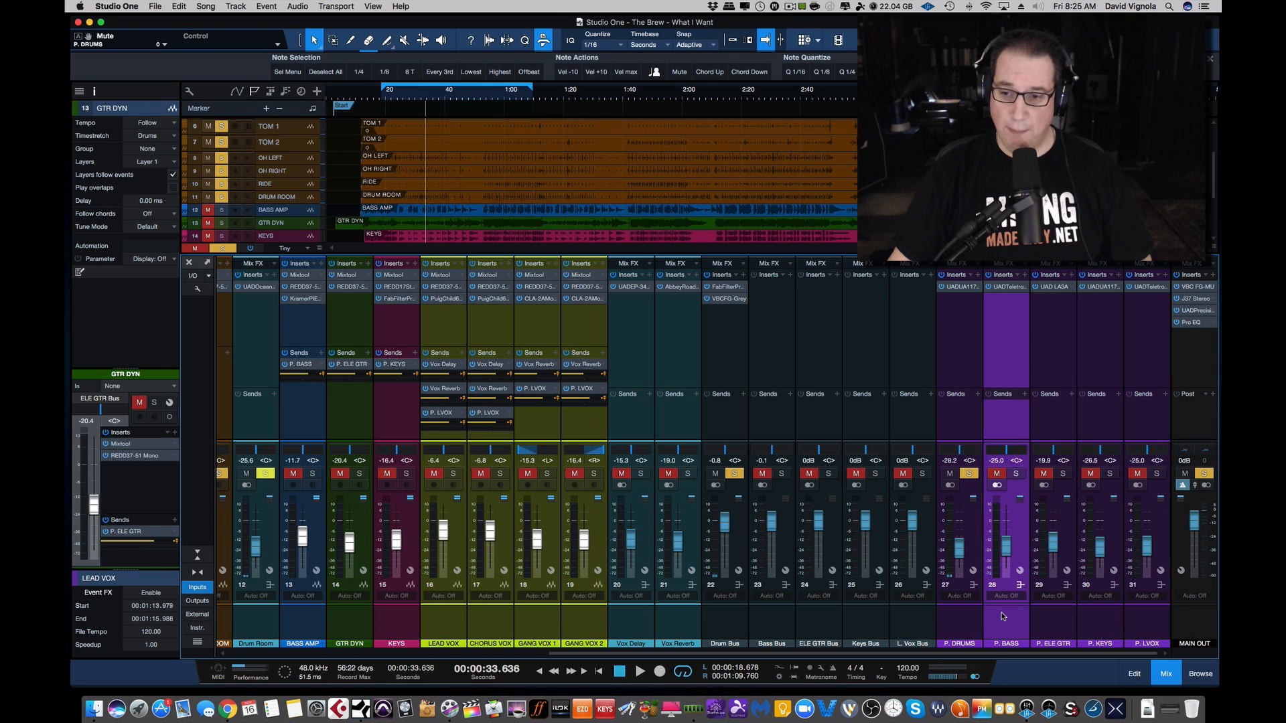
click(1046, 617)
click(1098, 622)
click(1147, 621)
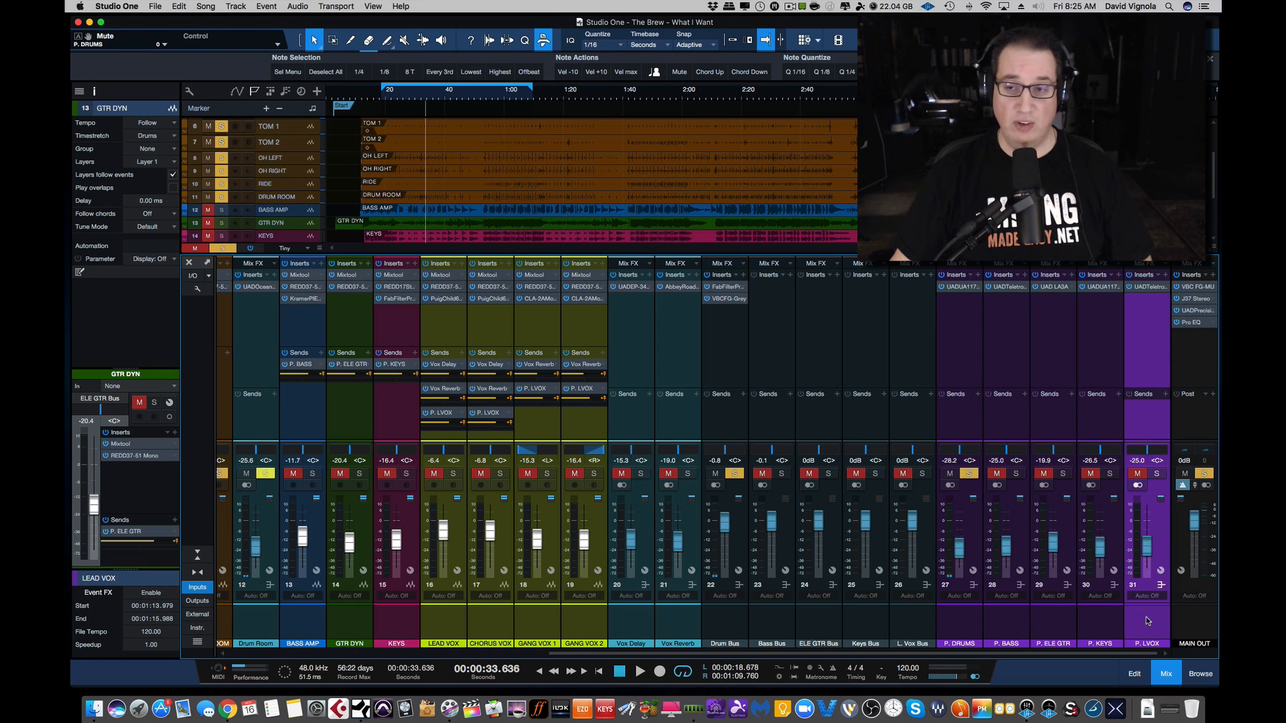
Step: Open the UAD Teletronix LA-2A Silver on P. BASS, move its window below the arrangement to examine it, and close it
click(1008, 288)
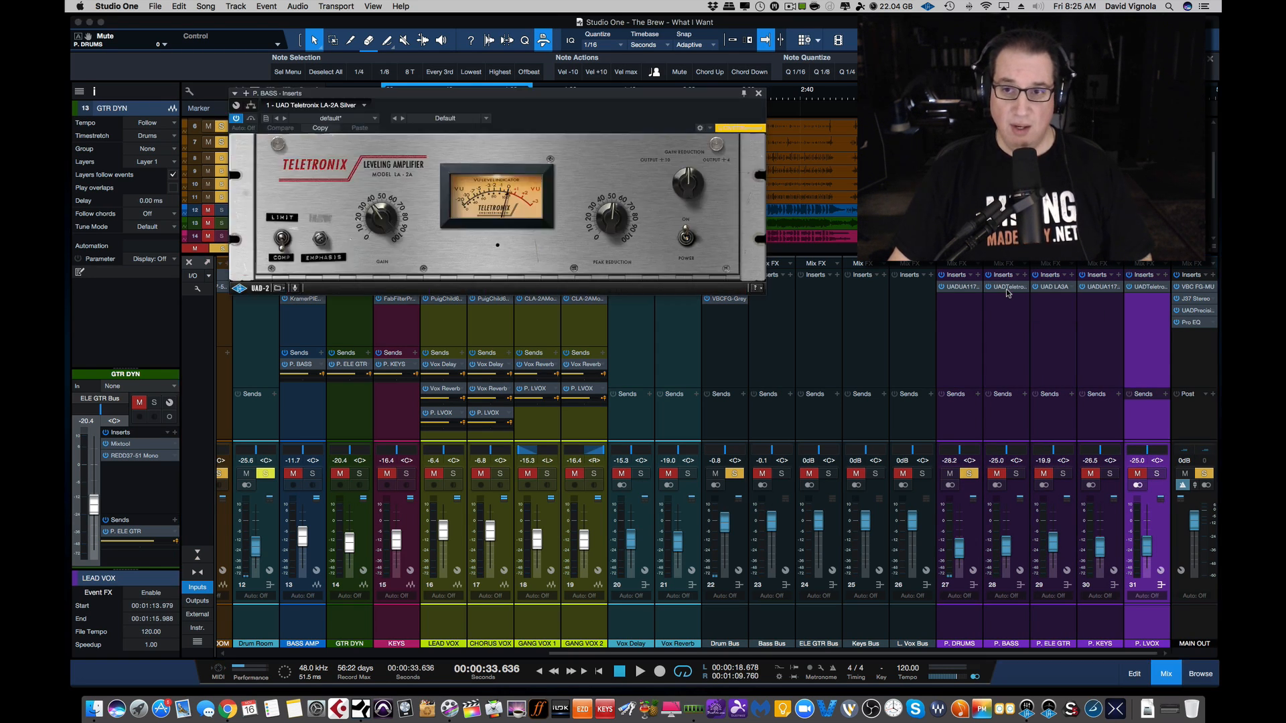
drag(392, 97, 353, 297)
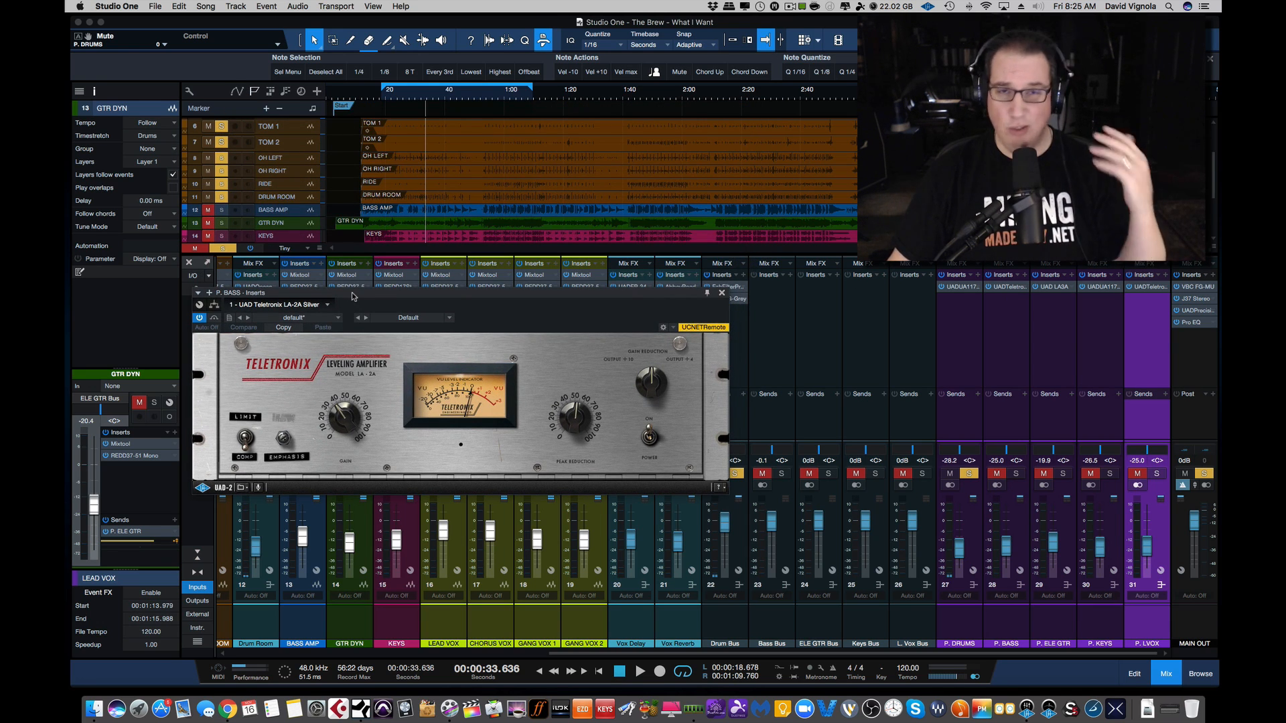
click(721, 295)
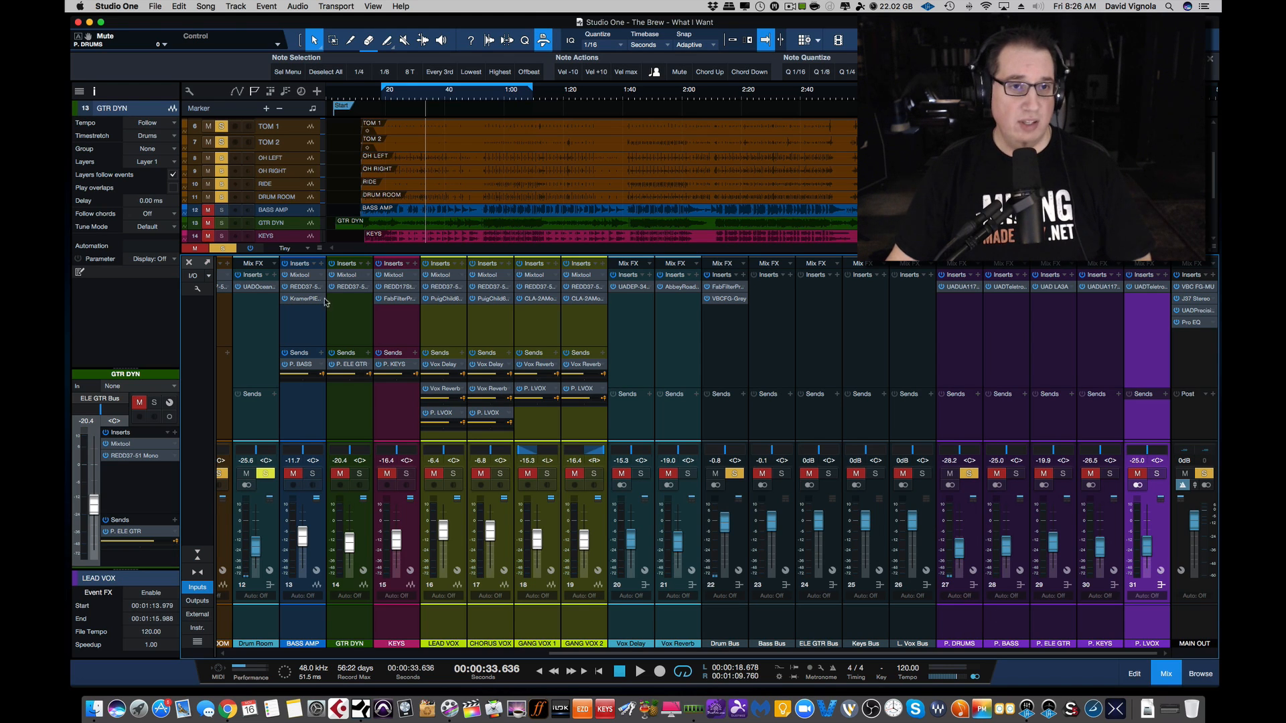
Step: Unsolo the Drum Bus and clear all remaining channel solos
click(734, 473)
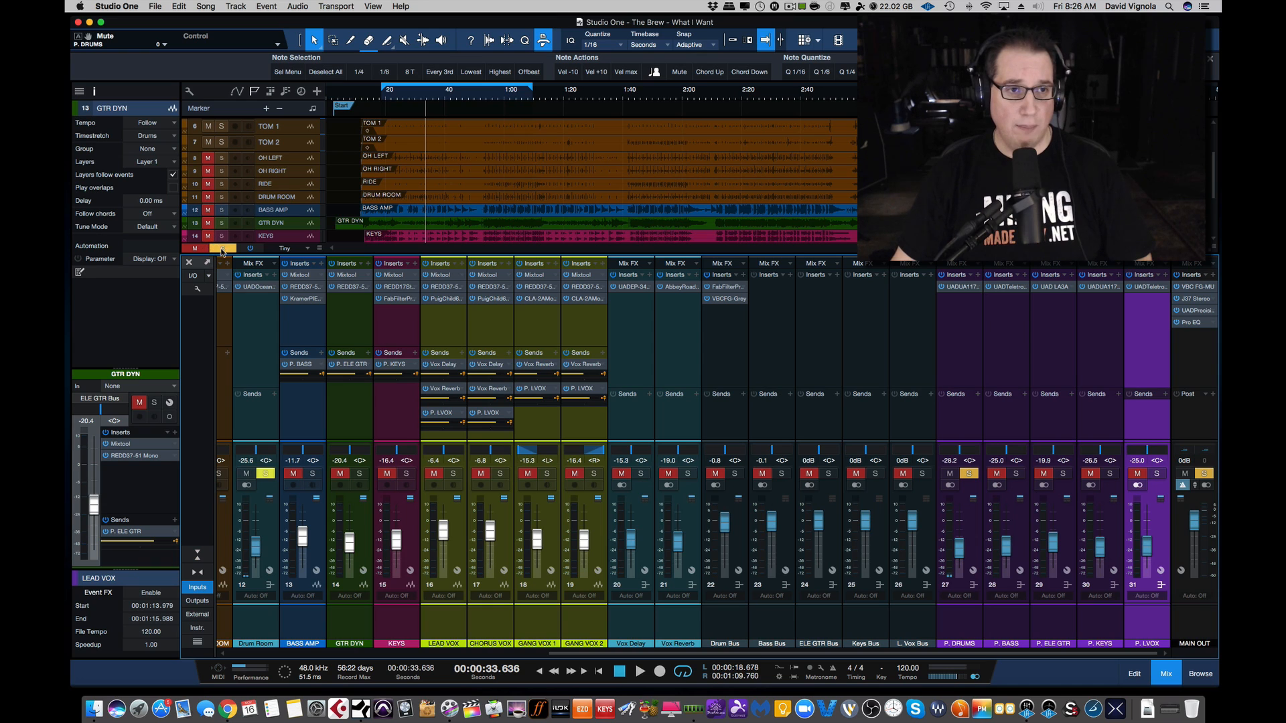
click(222, 248)
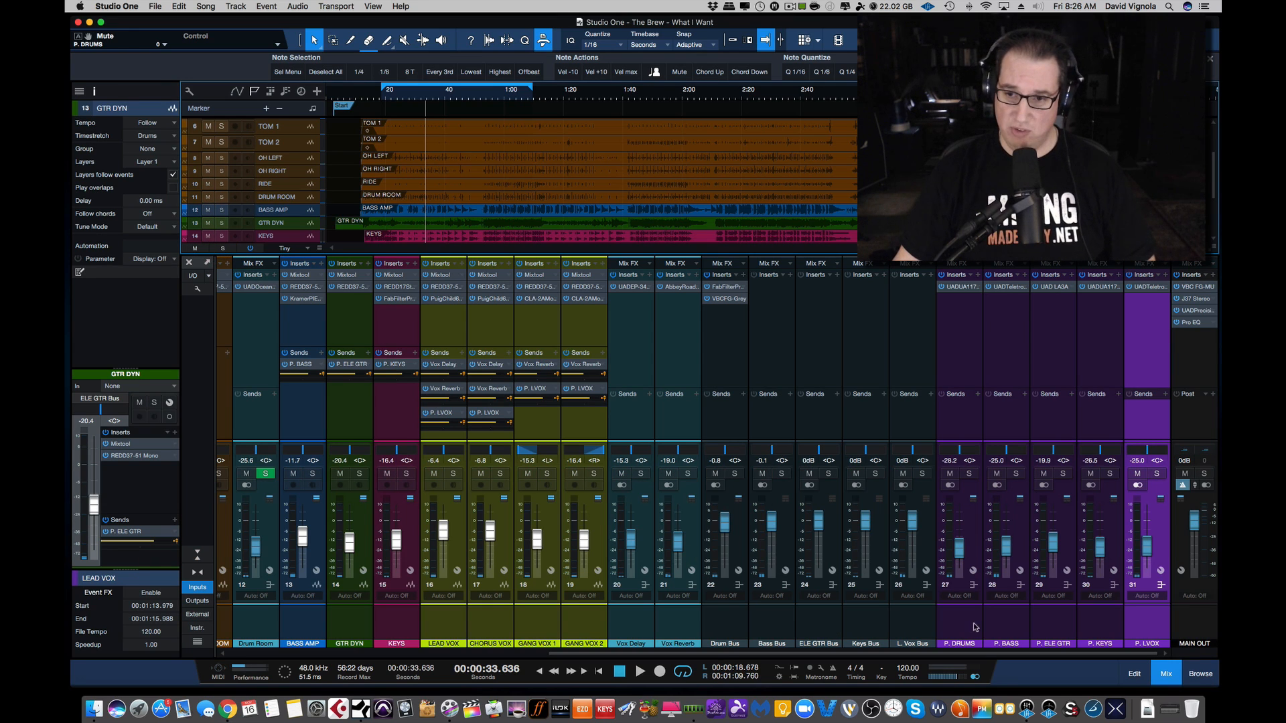
Step: Select all parallel channels from P. DRUMS through P. LVOX together and test muting and unmuting them as a group
click(946, 631)
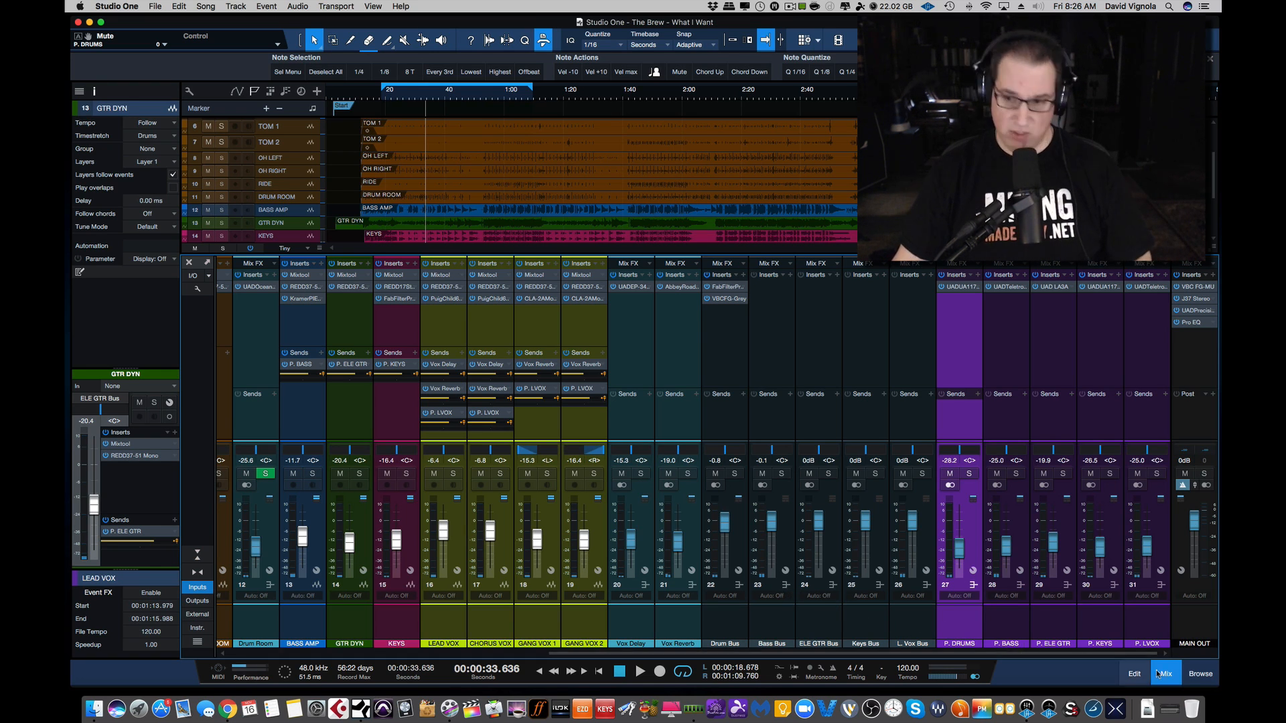
shift+click(1151, 625)
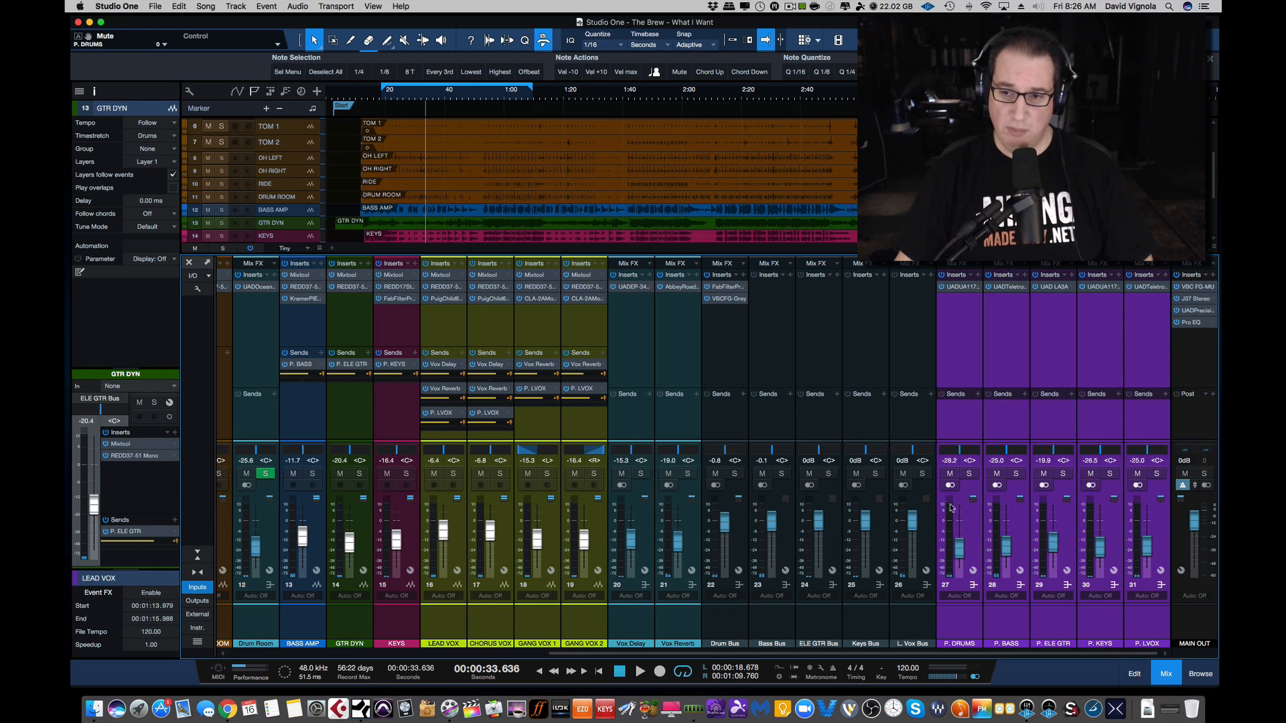
click(949, 474)
click(950, 474)
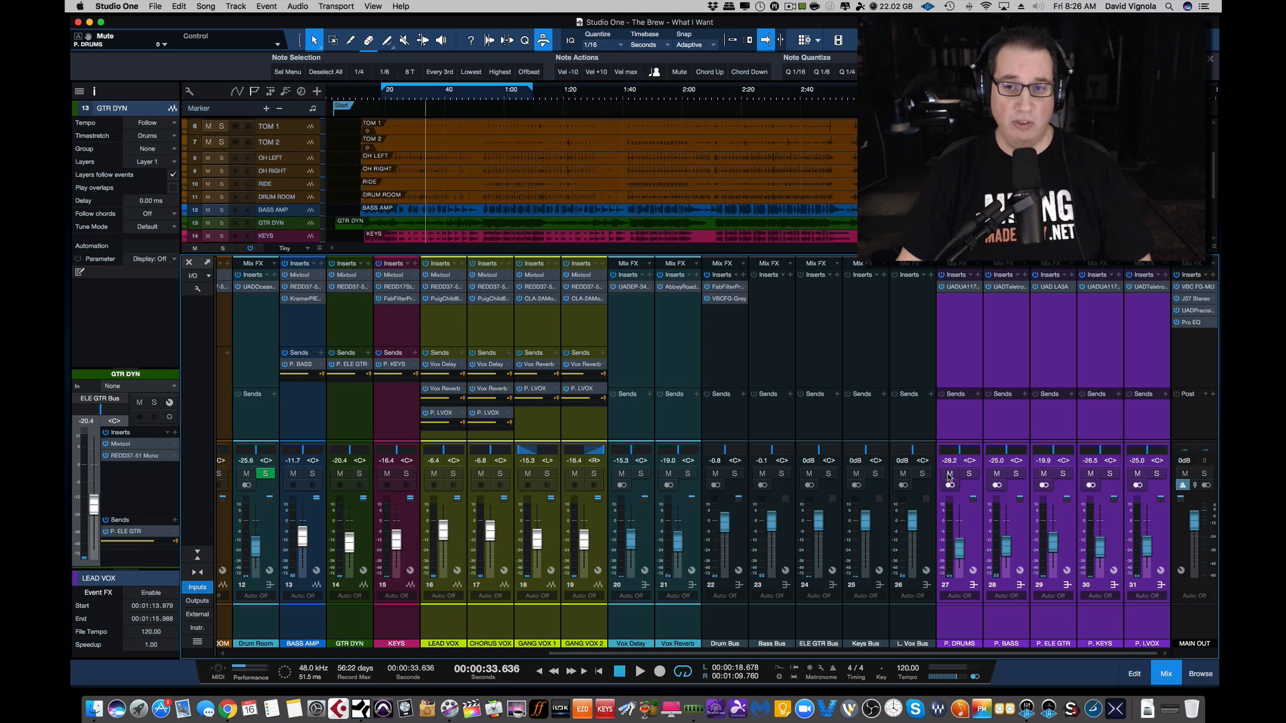
Step: Play the full mix, mute the selected parallel channels, and extend the loop's end to about 1:25
key(space)
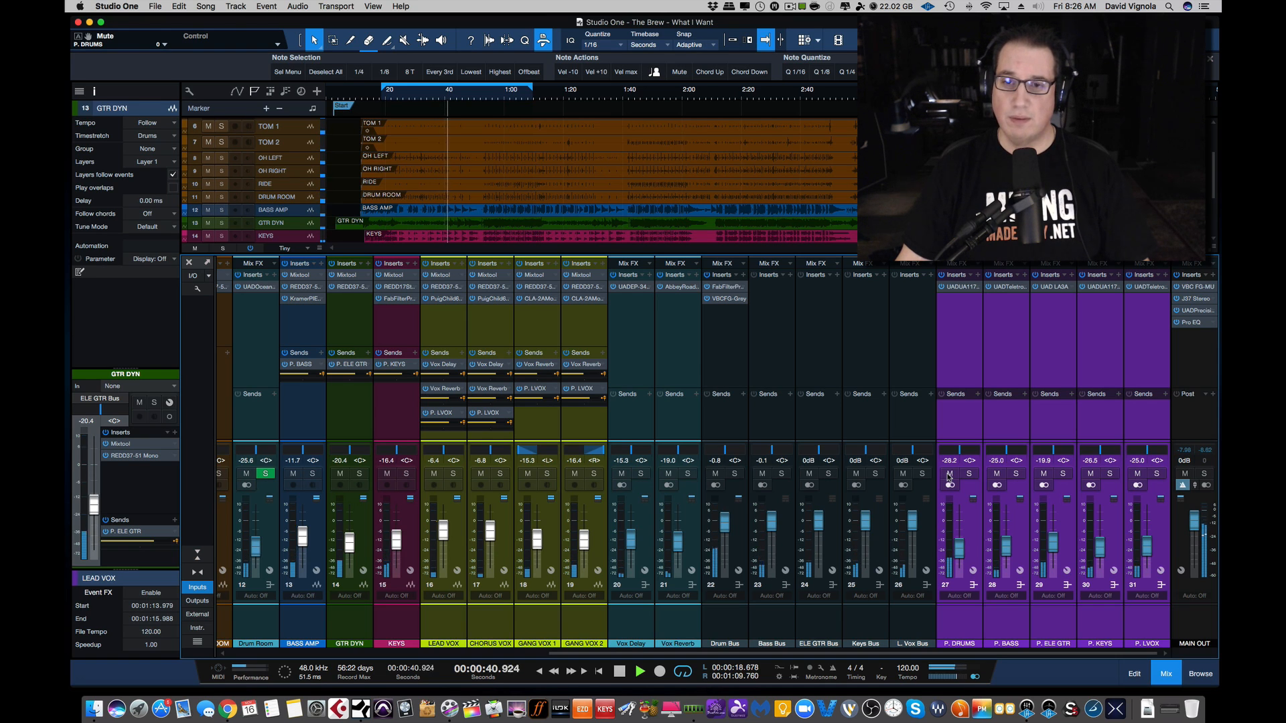
click(949, 473)
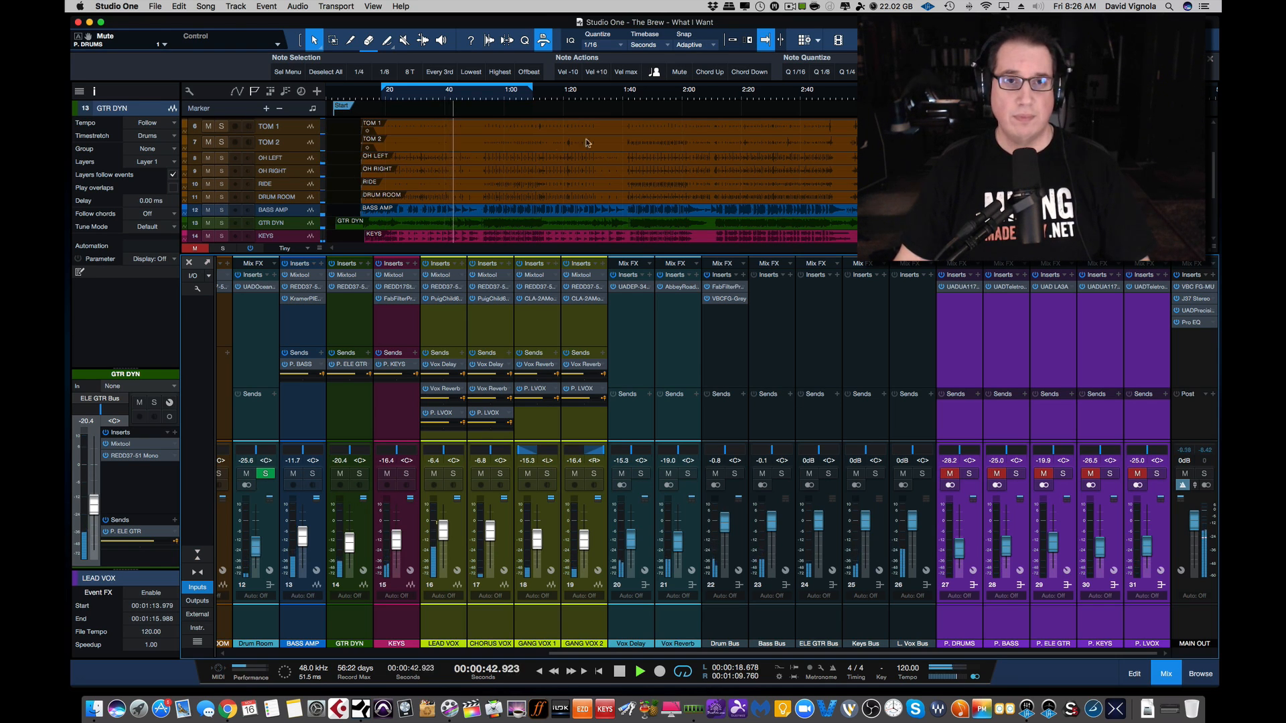
drag(535, 98, 585, 97)
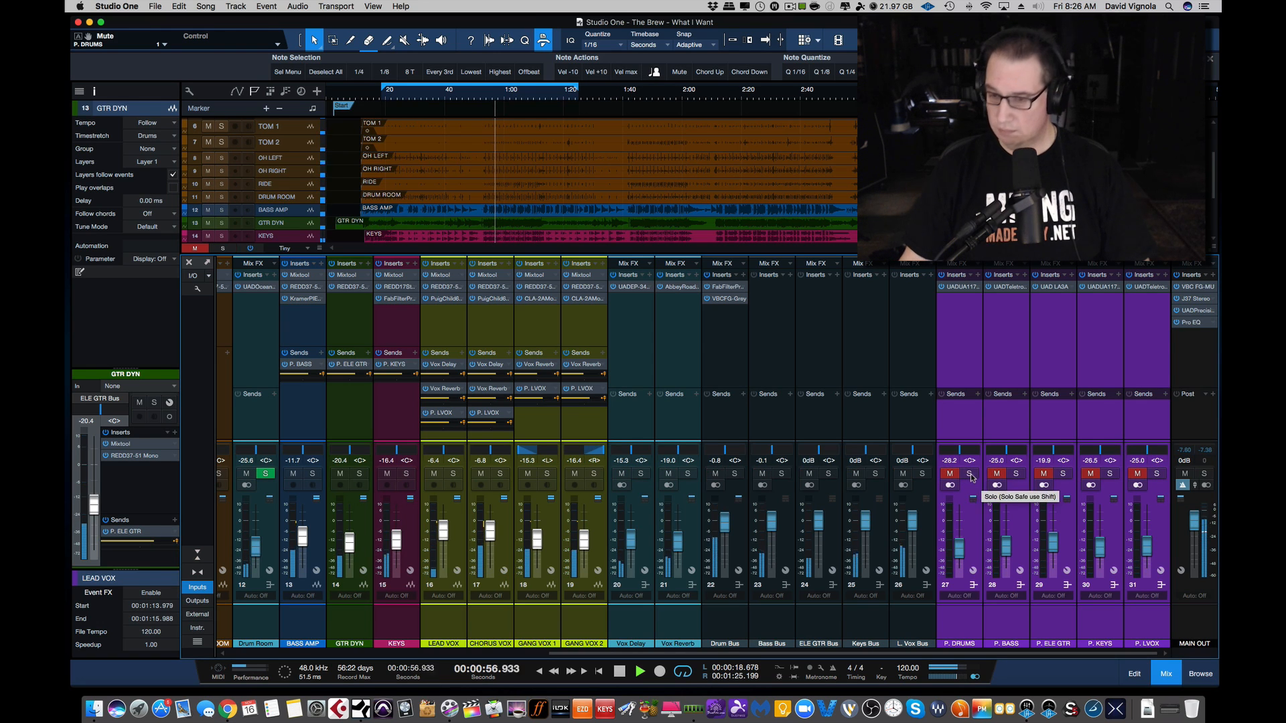
Step: Compare the playing mix with the parallel channels muted and unmuted, leave them unmuted, stop playback, and select only P. DRUMS
click(949, 472)
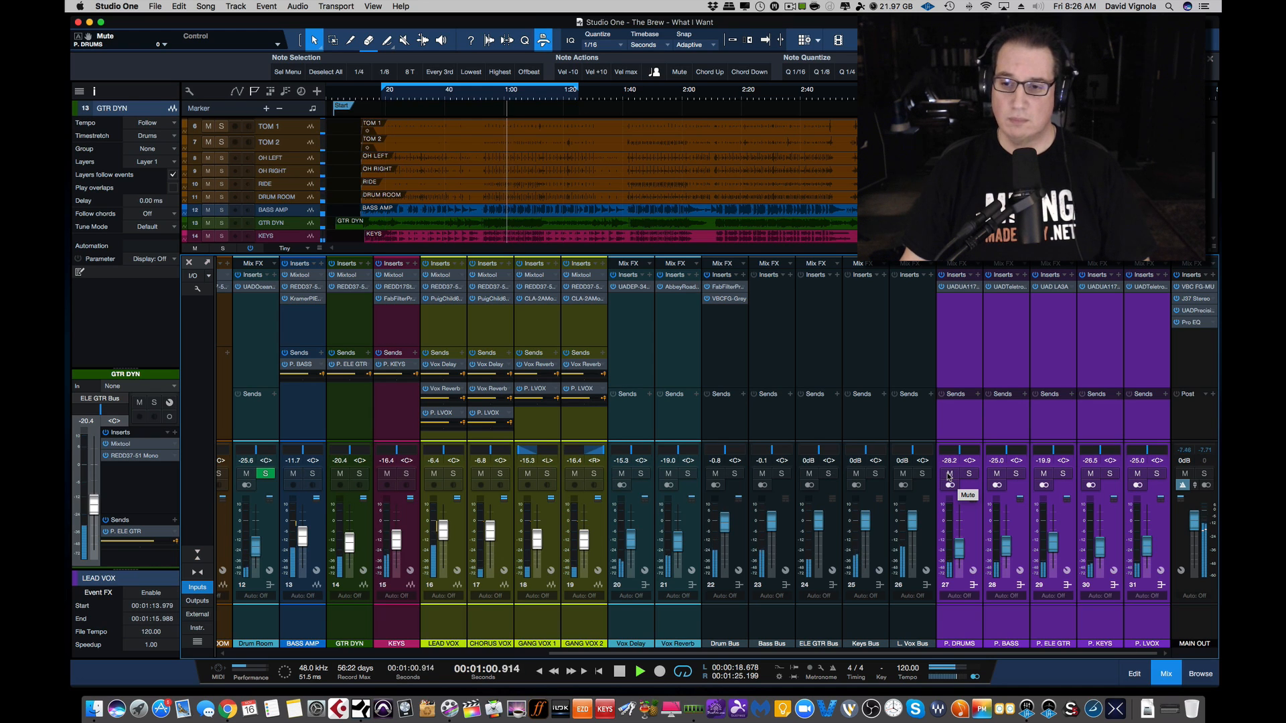
click(949, 473)
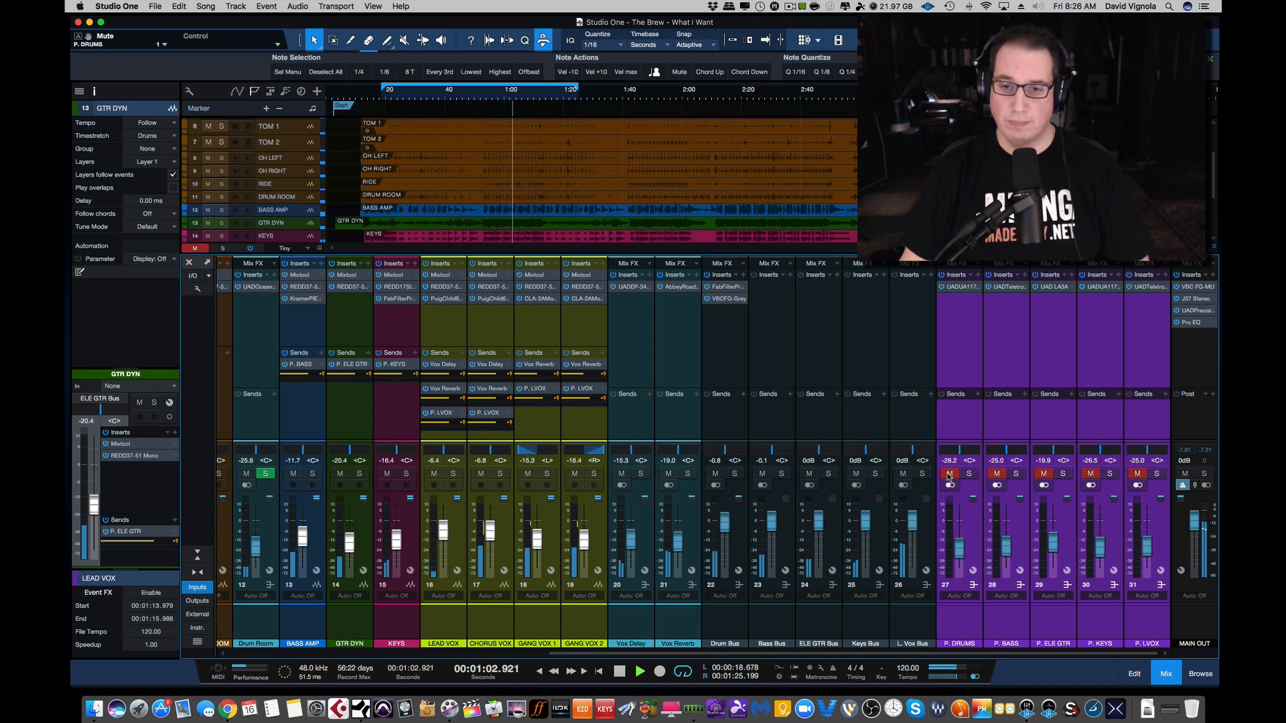
click(949, 472)
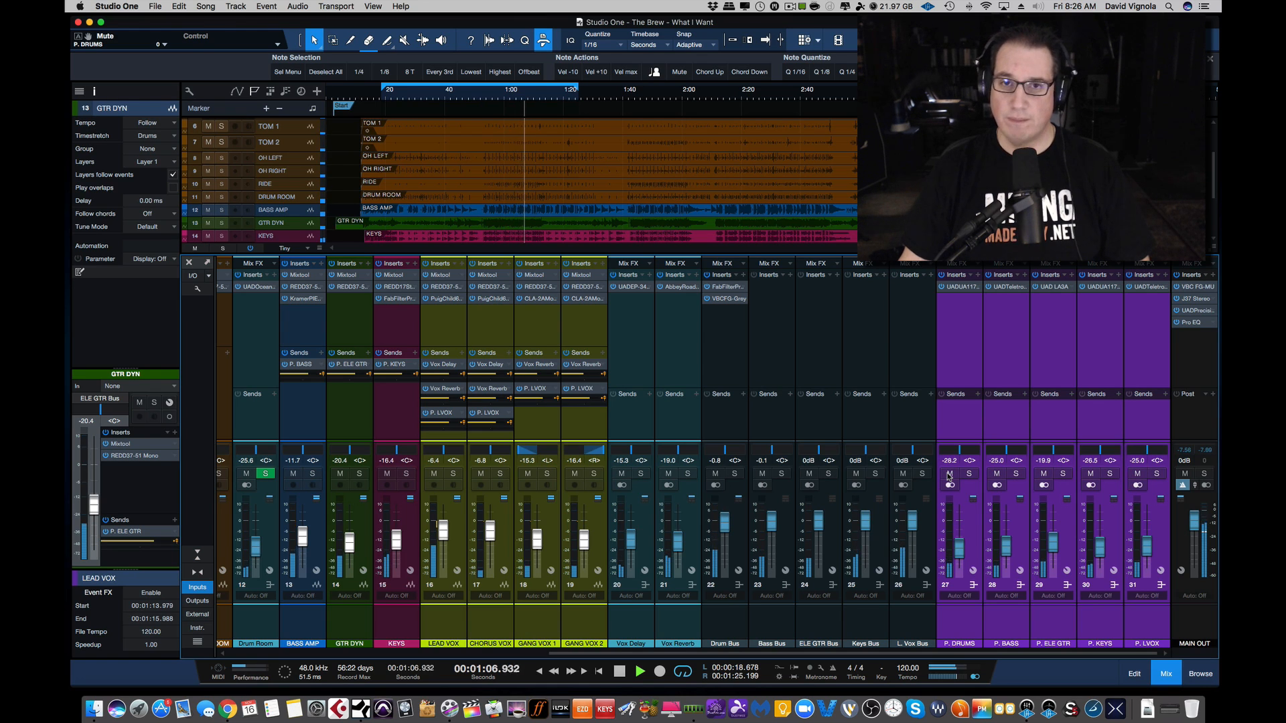
click(949, 472)
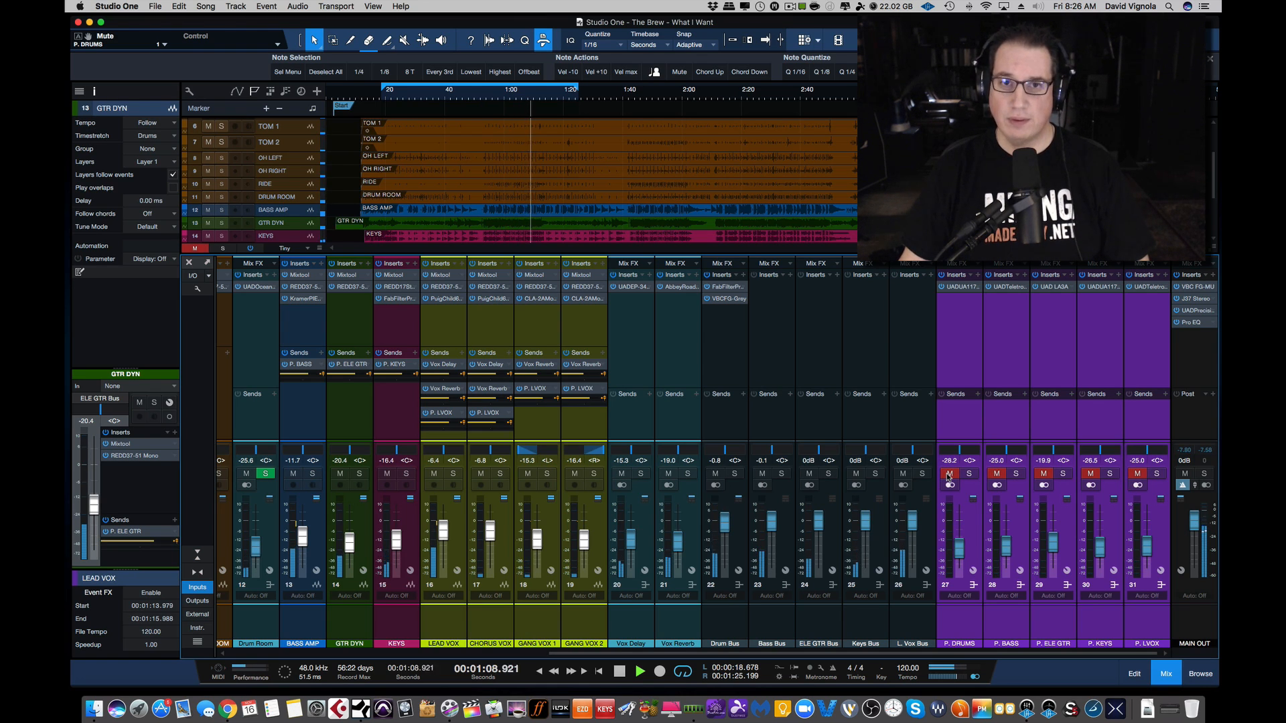
click(949, 473)
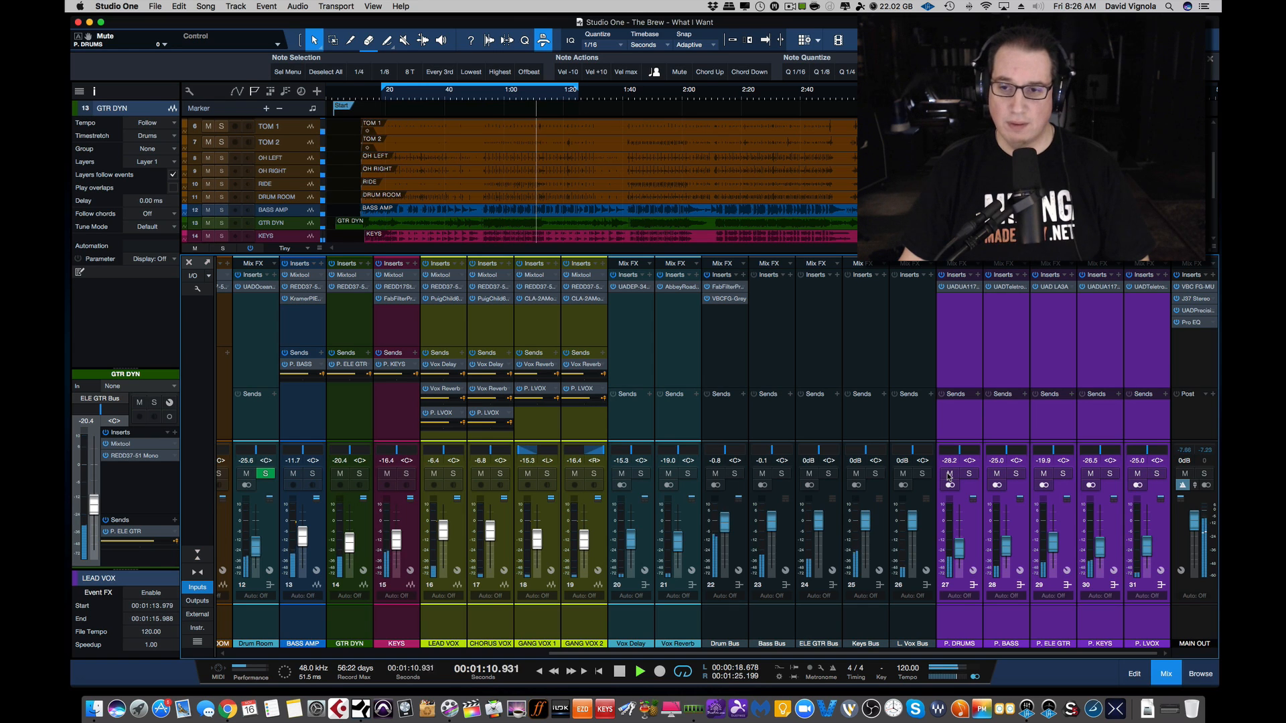
key(space)
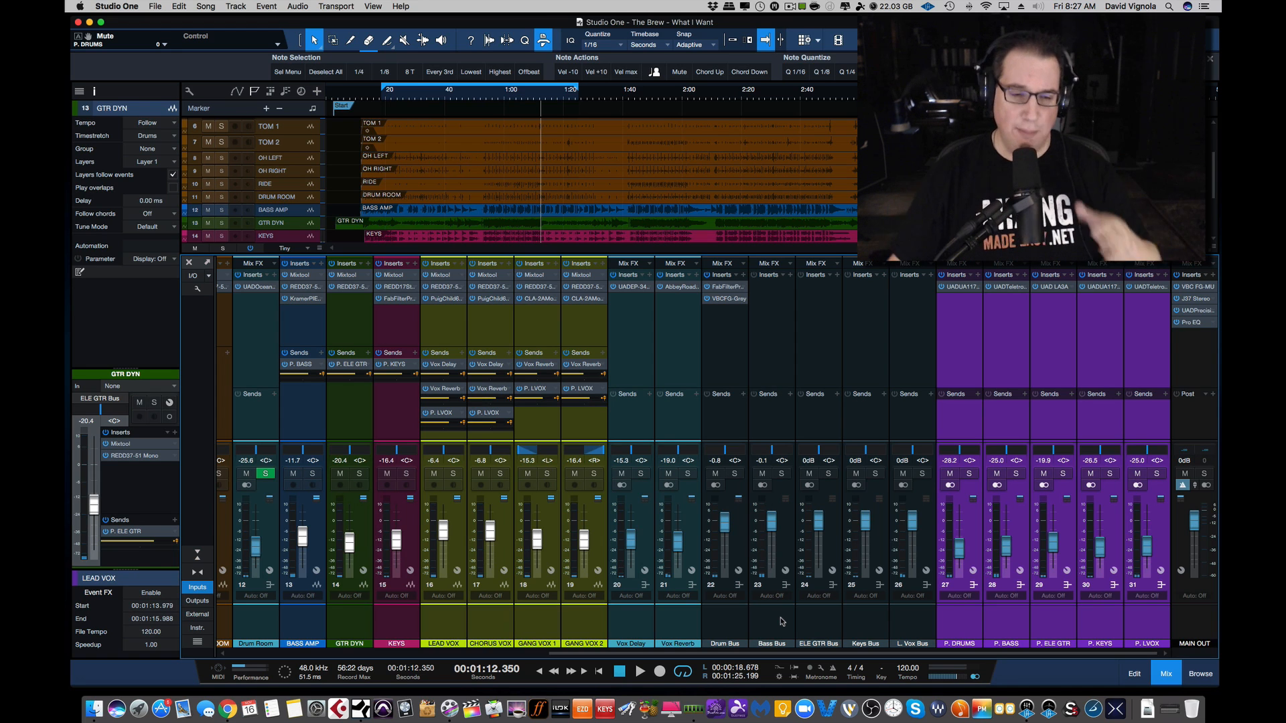
click(965, 627)
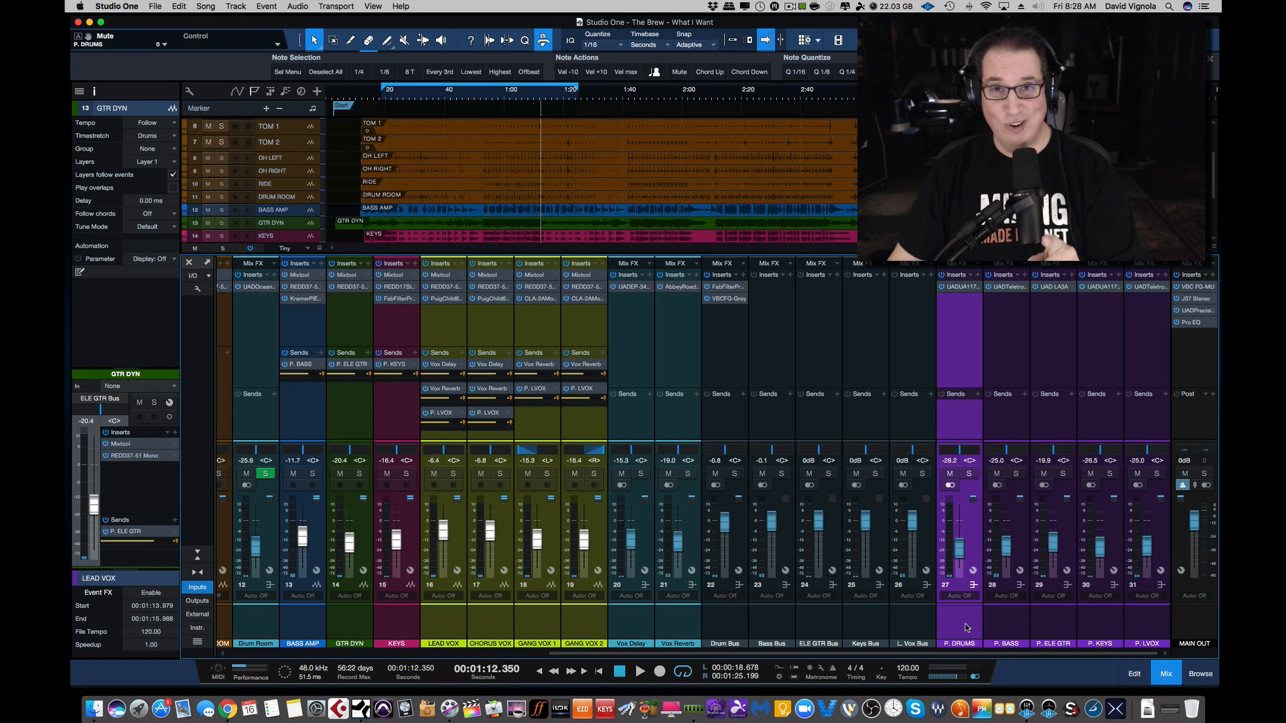